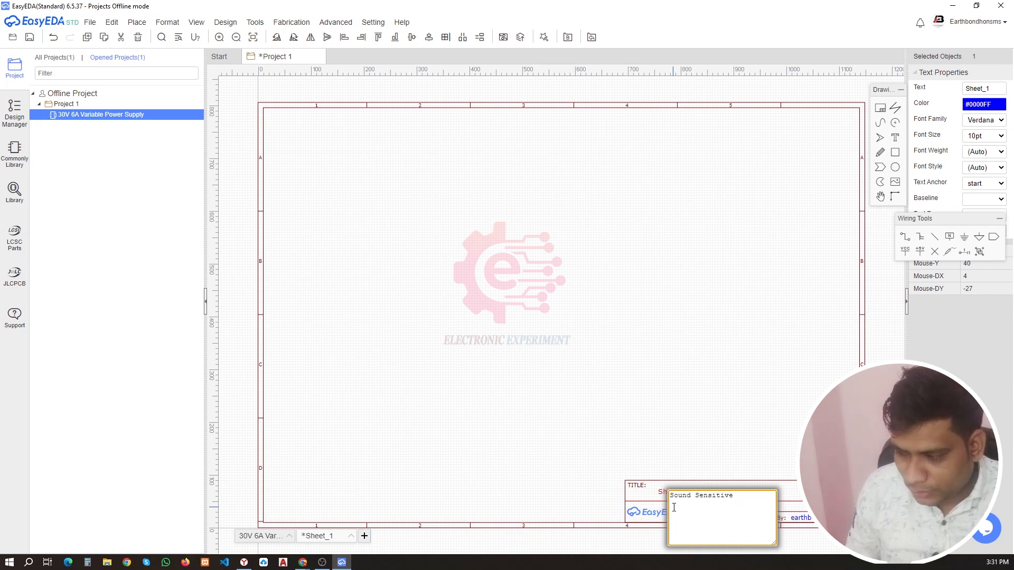
Set the sheet title in the title block to "Sound Sensitive 12V Bulb Control"
text(V )
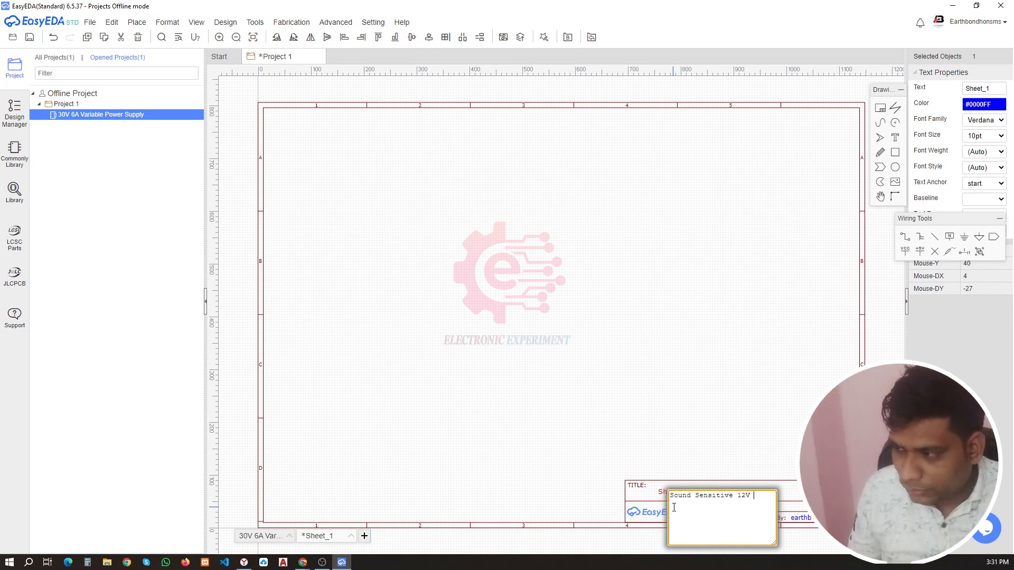
text(Bulb)
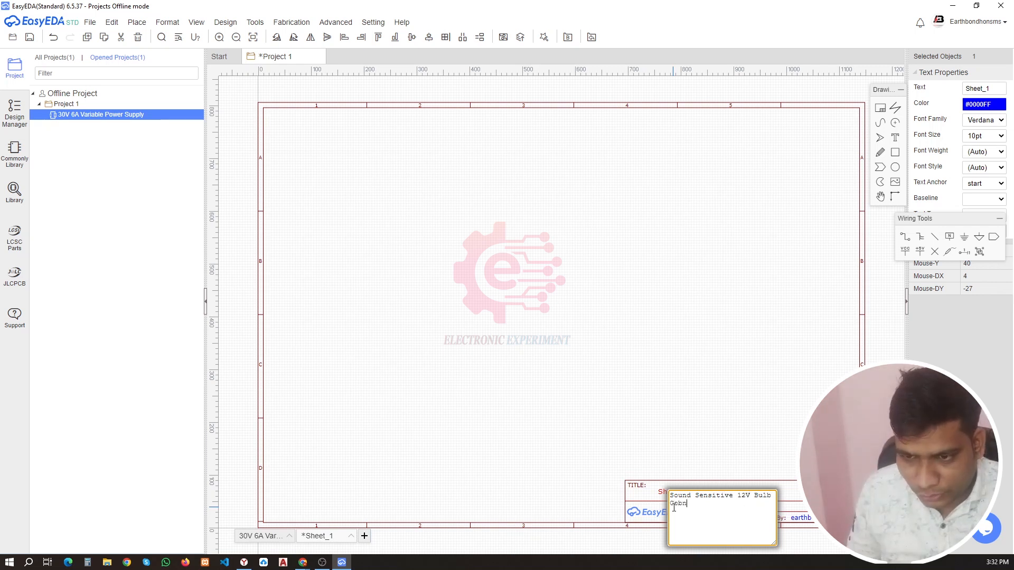
key(ctrl+a)
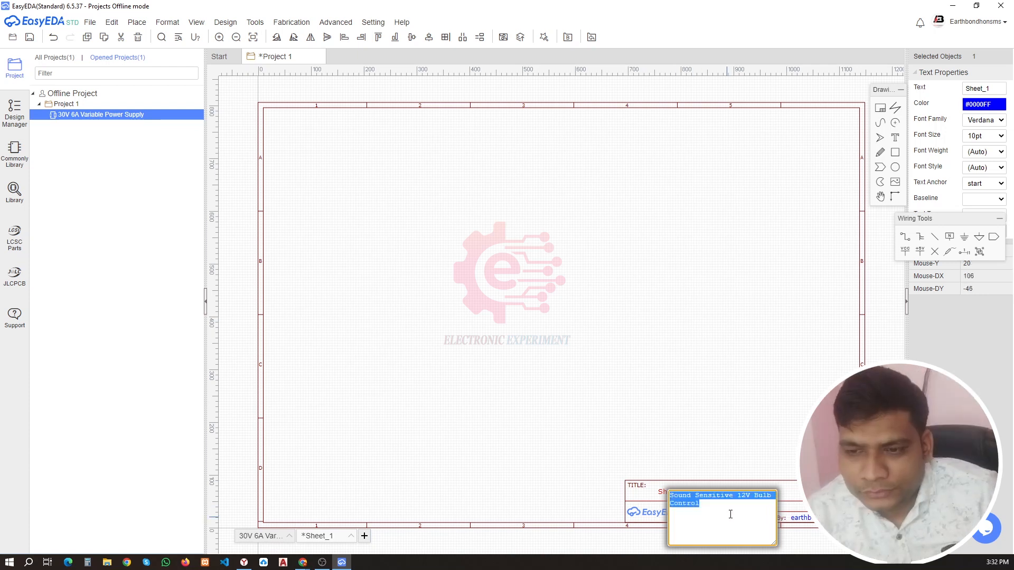
click(557, 436)
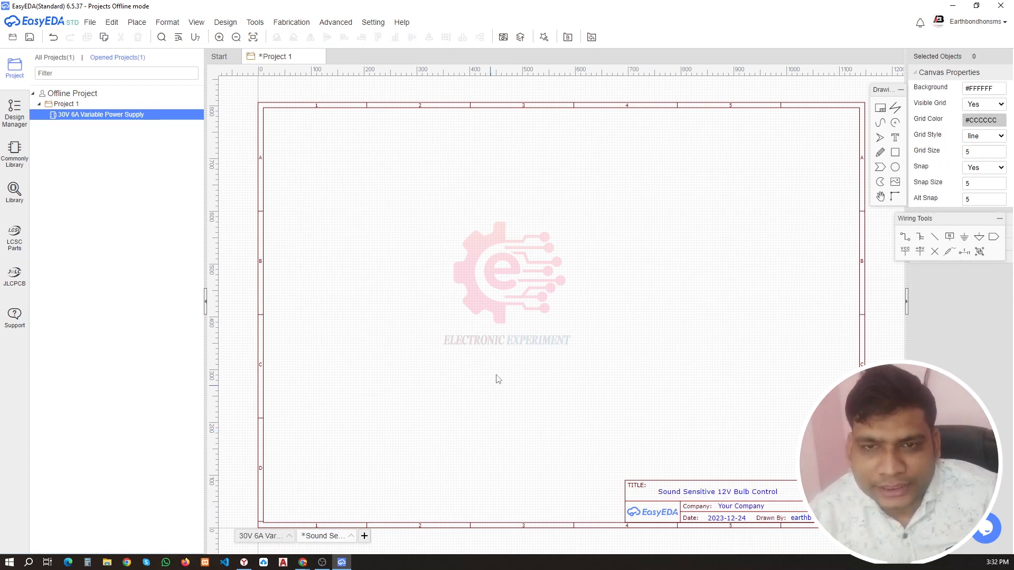
Place four vertical R_0603_US resistors, three in a row across the sheet's middle and one below and right of the row
scroll(508, 346, up, 3)
scroll(552, 329, down, 3)
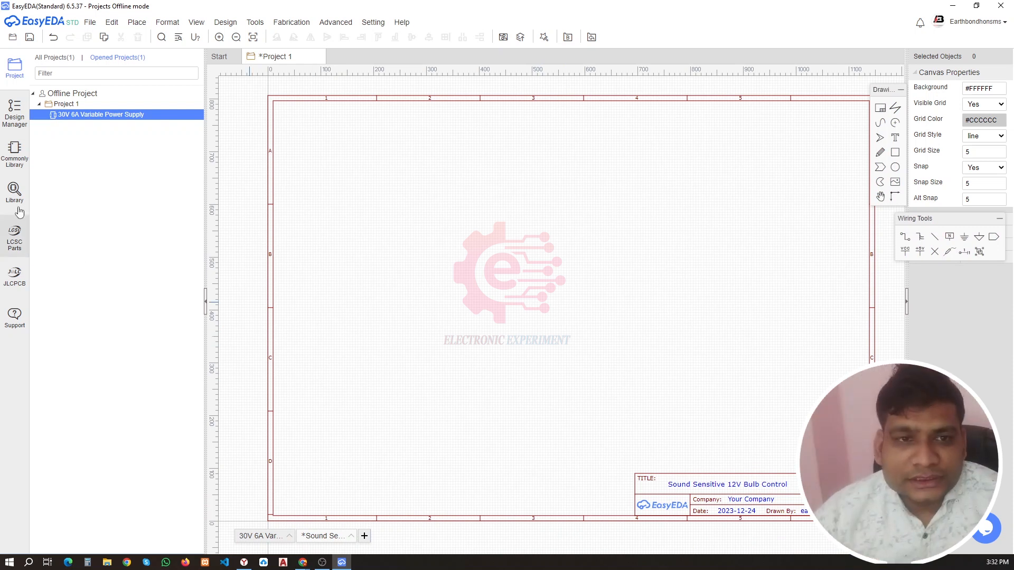
click(14, 156)
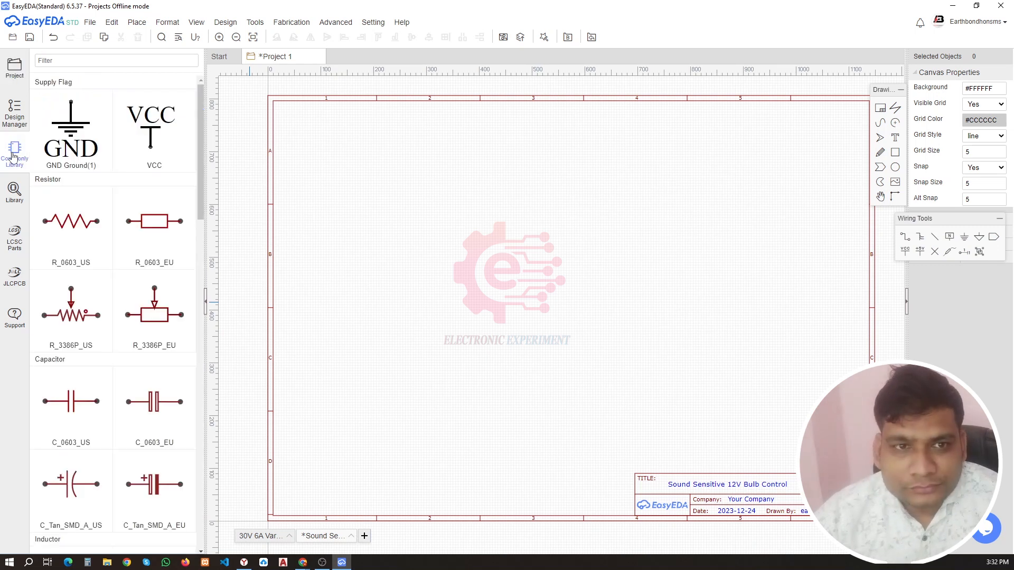
click(76, 253)
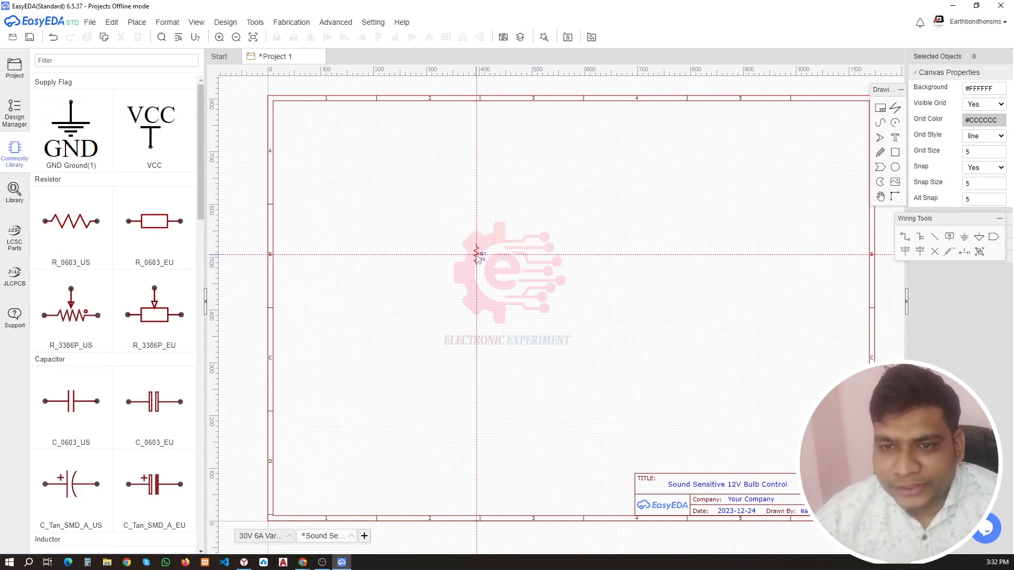
click(477, 256)
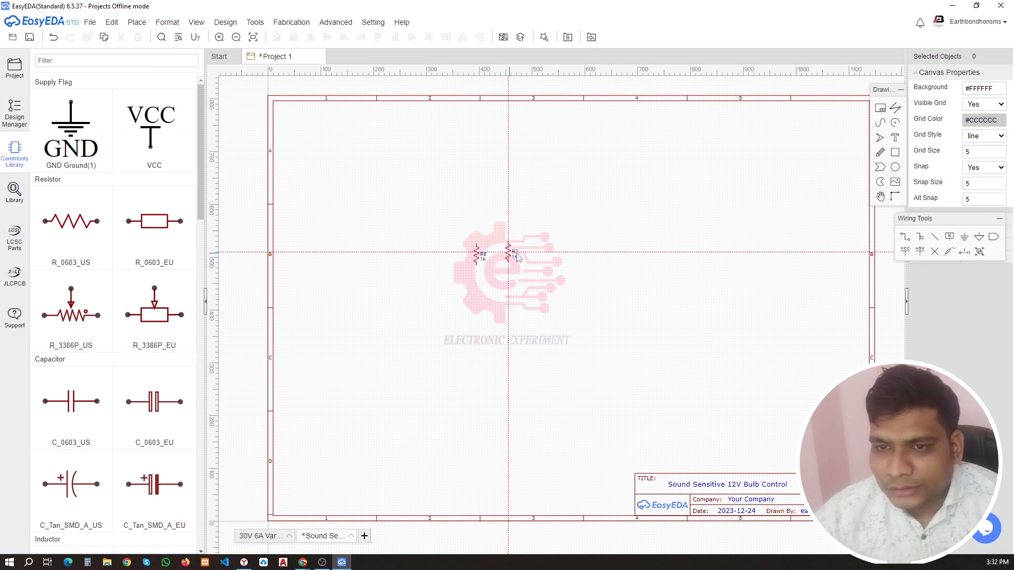
click(552, 258)
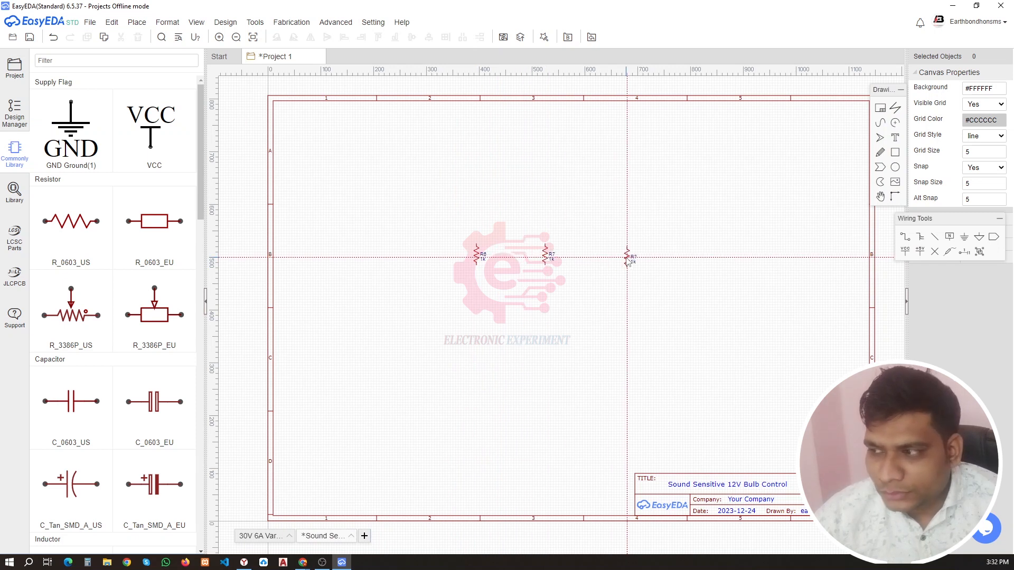
click(595, 258)
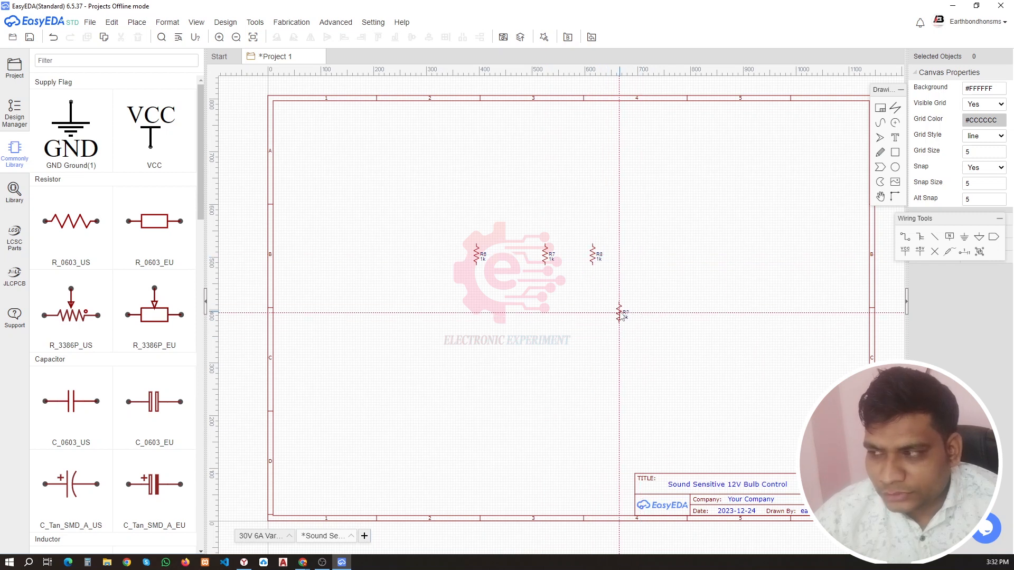
click(620, 316)
key(Escape)
Place a polarized C_Tan_SMD_A_US capacitor below and between the first two resistors
click(71, 404)
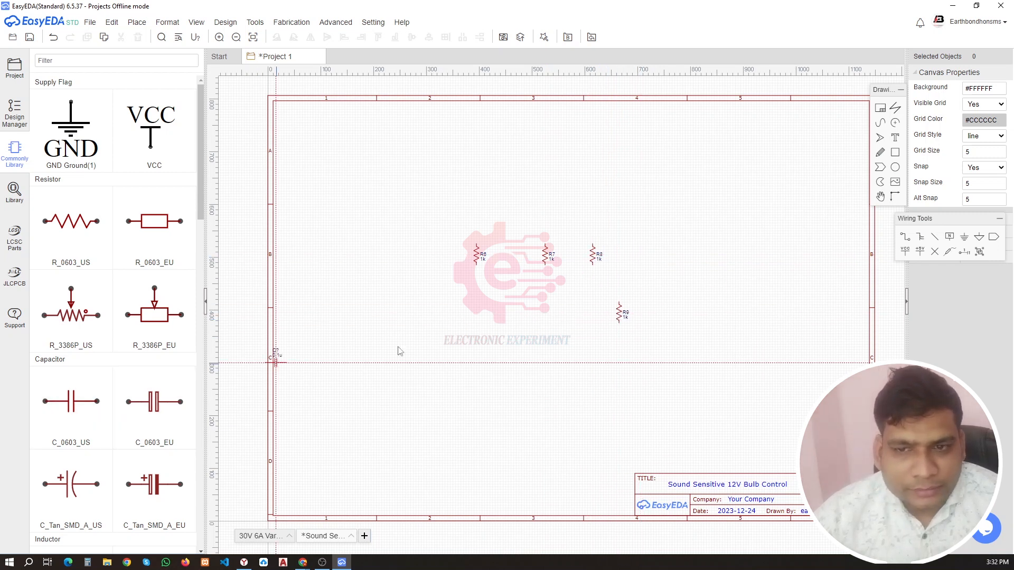
click(500, 306)
key(Escape)
Place a 2N3904(SOT-23) transistor below the third resistor, just left of the lower resistor
scroll(132, 317, down, 15)
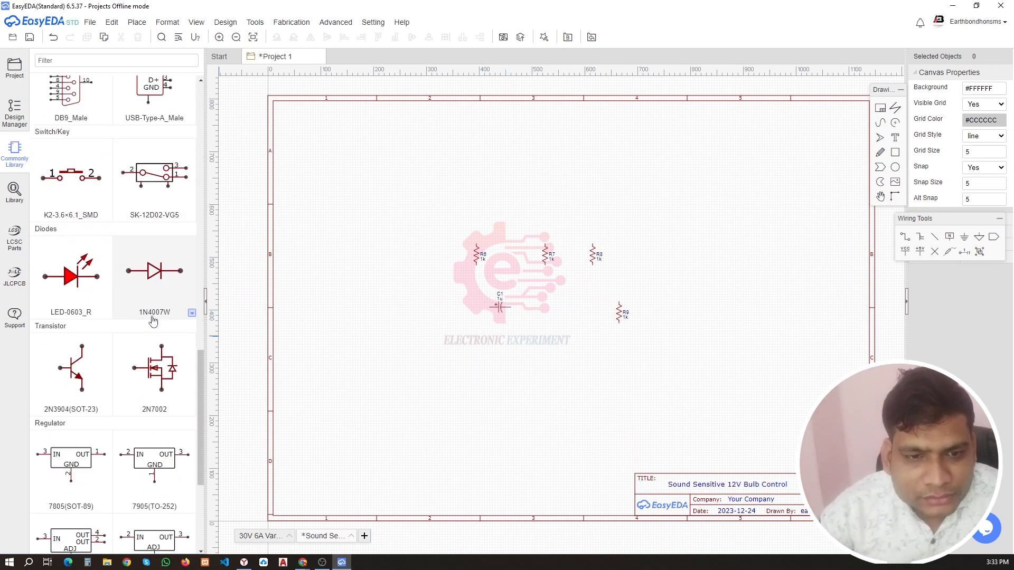
click(73, 264)
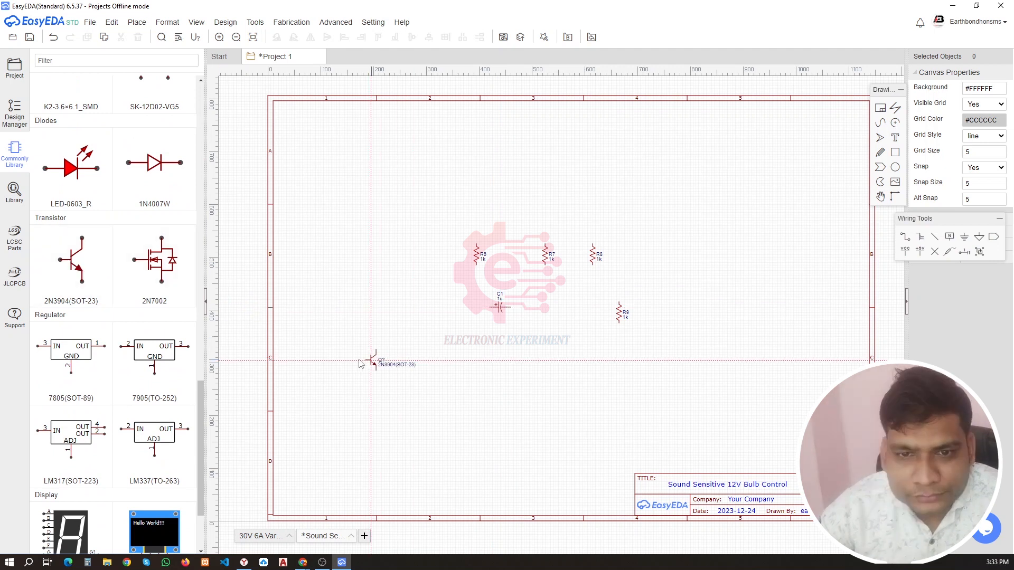
click(586, 319)
key(Escape)
Place a 2N7002 MOSFET above and to the right of the 2N3904 transistor
scroll(566, 261, up, 2)
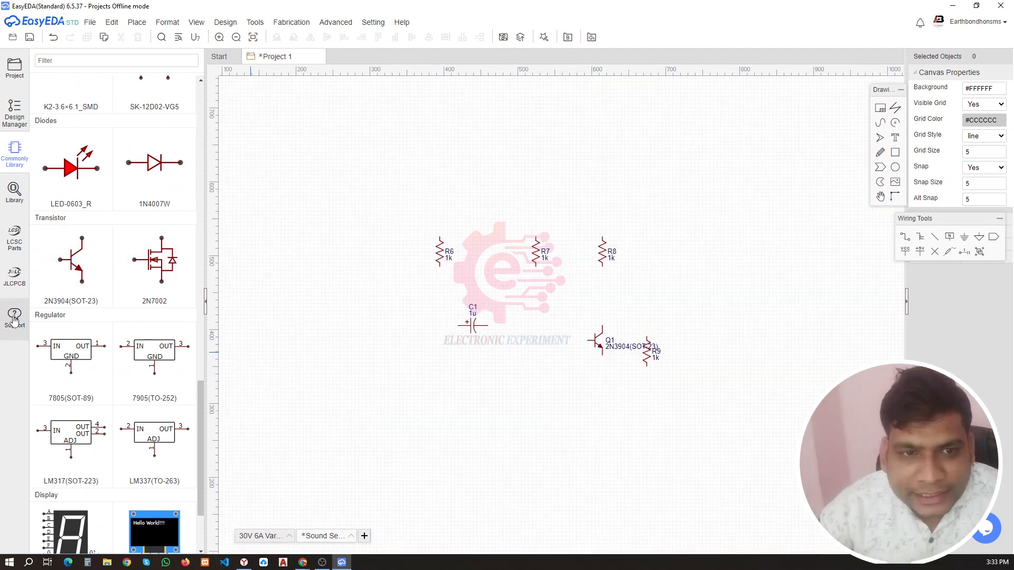
scroll(158, 264, down, 1)
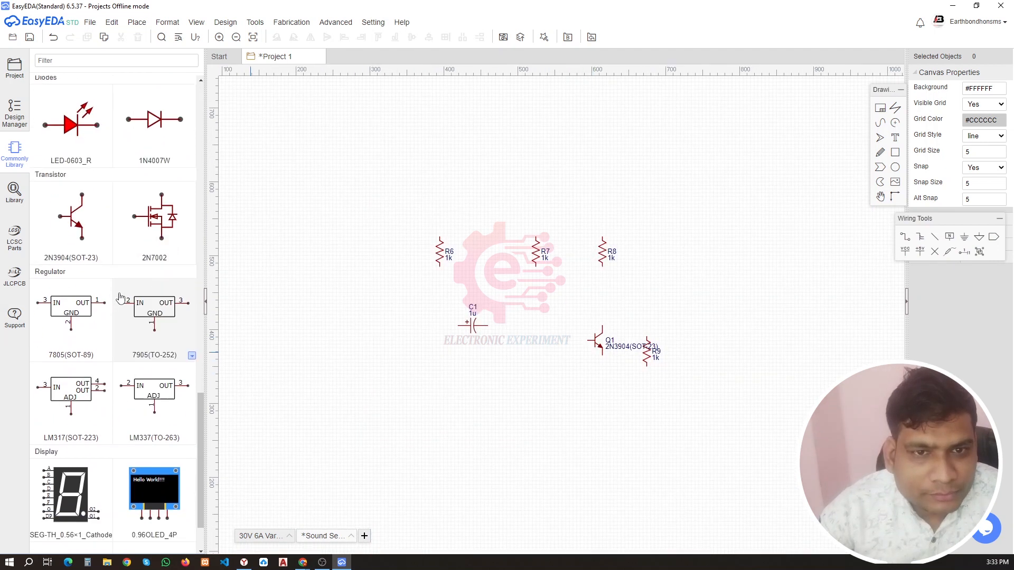
click(165, 219)
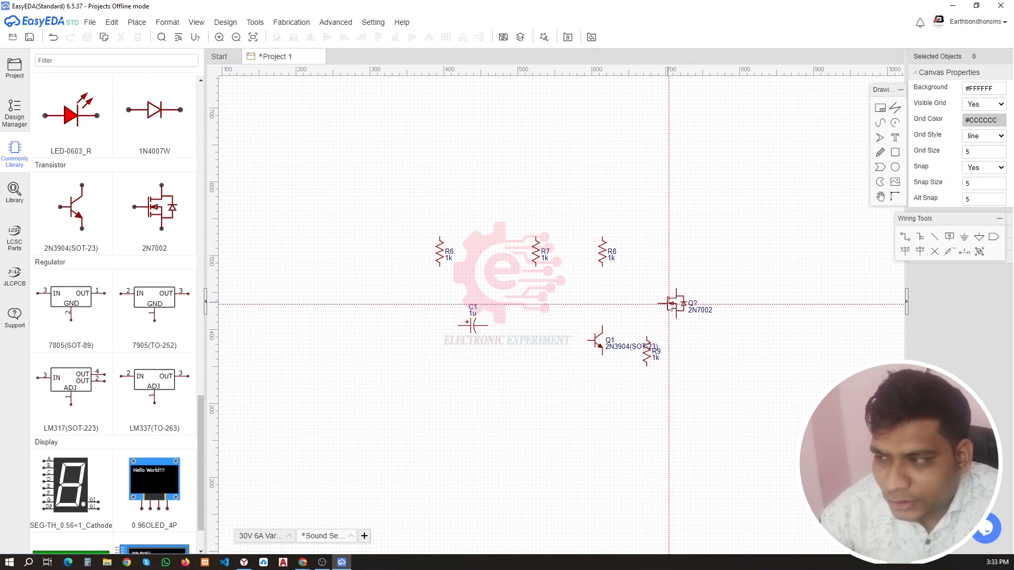
click(689, 303)
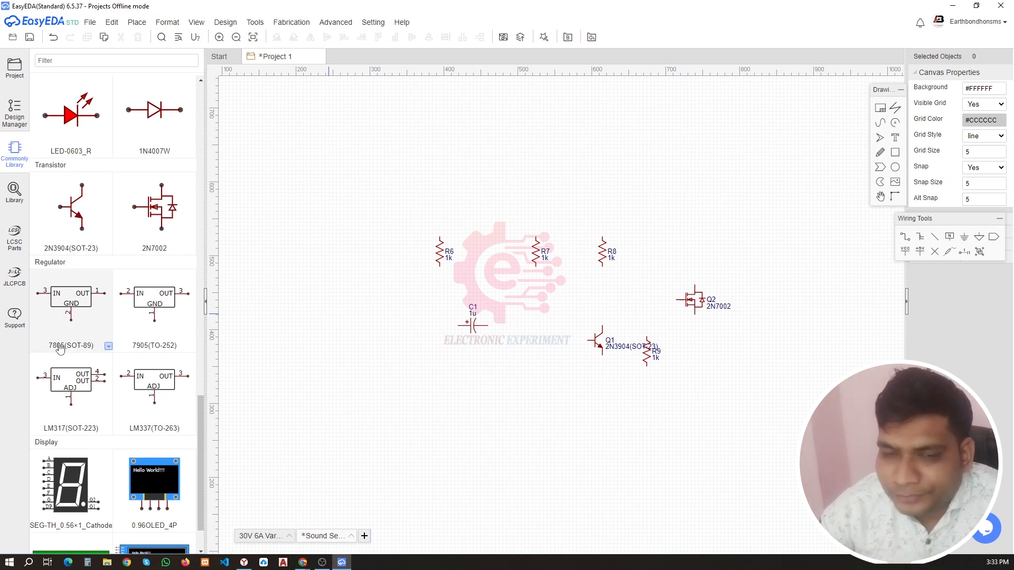
Find the LIGHTBULB_RevE_Date15jun2010 symbol by searching for "bulb", place it upright above the MOSFET, and relabel it LIGHT BULB
scroll(113, 297, up, 4)
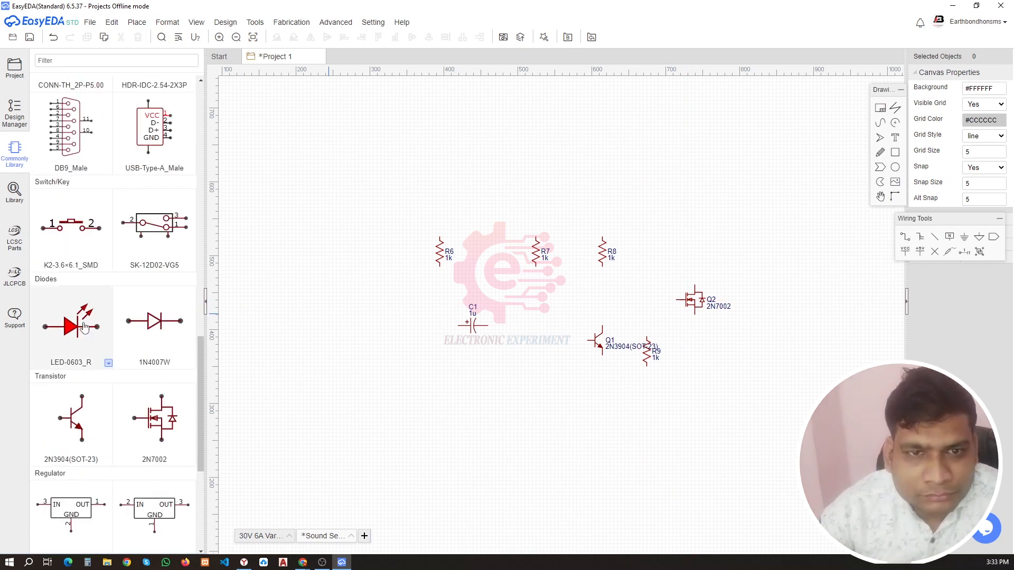
scroll(88, 329, down, 6)
scroll(105, 305, up, 9)
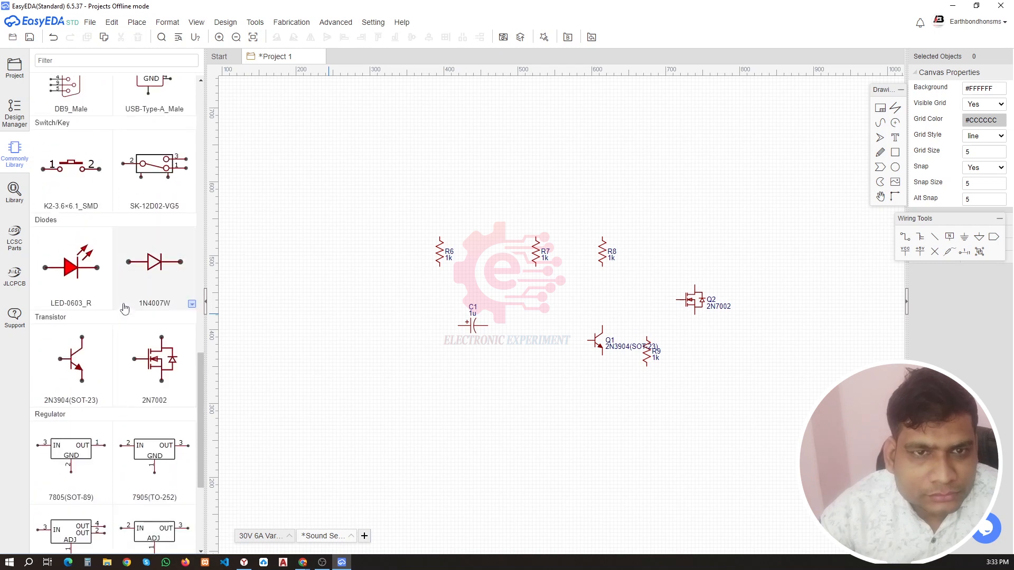
scroll(105, 305, up, 7)
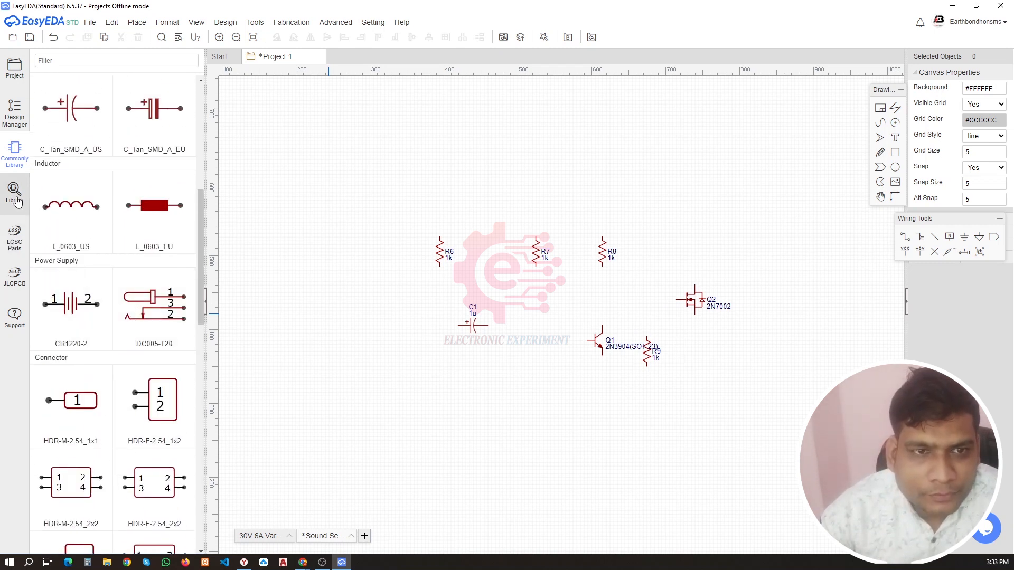
click(16, 201)
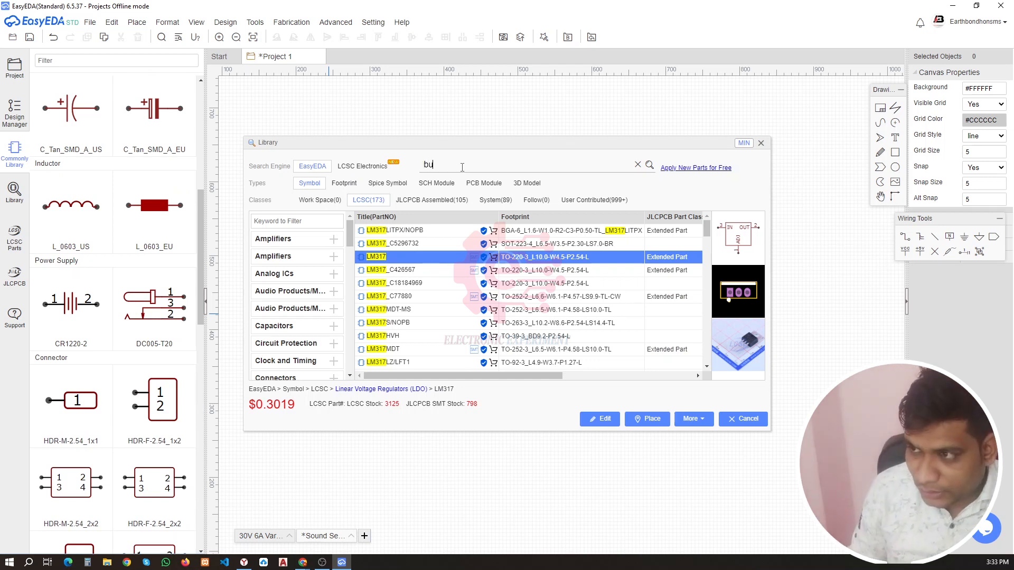
text(bulb)
key(Return)
click(427, 244)
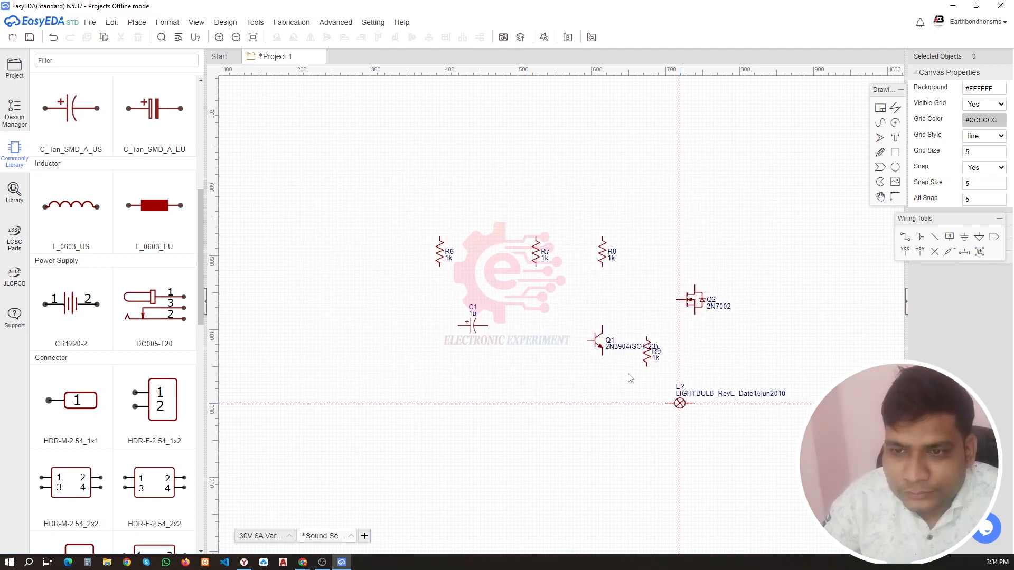
click(647, 419)
key(space)
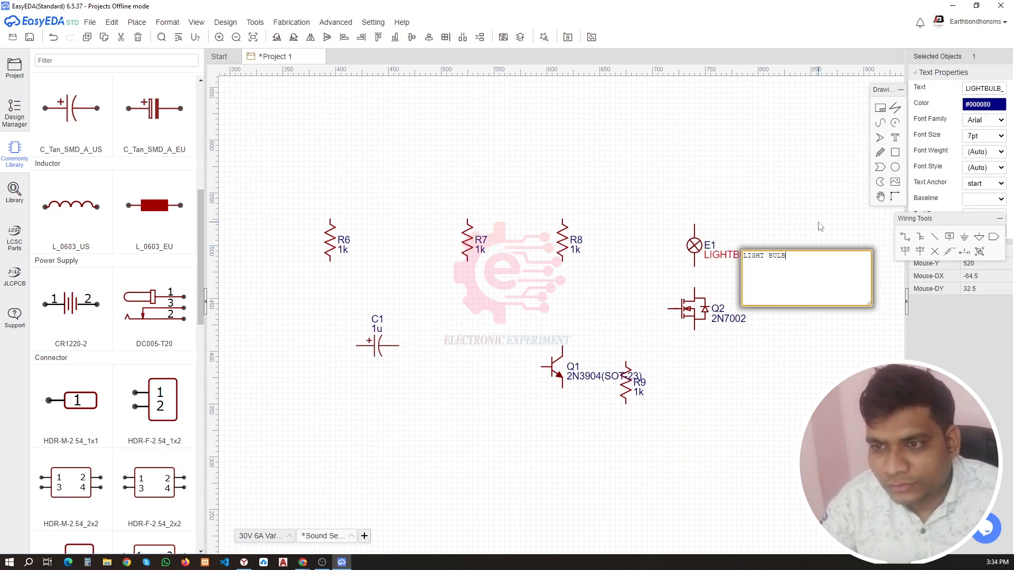
click(816, 229)
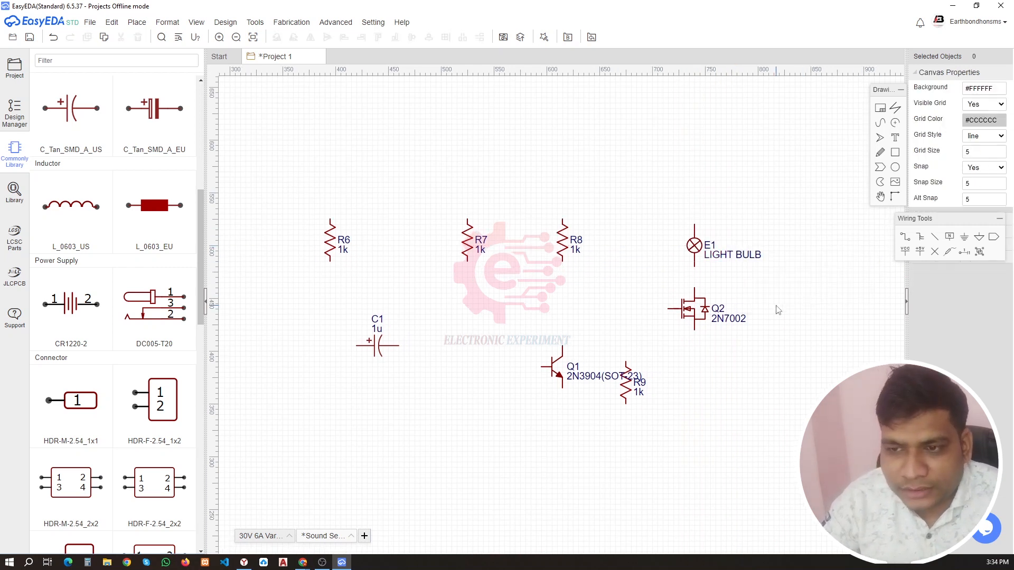
Search the parts library for "microphone" and place the Microphone symbol below and left of the capacitor
scroll(668, 364, down, 2)
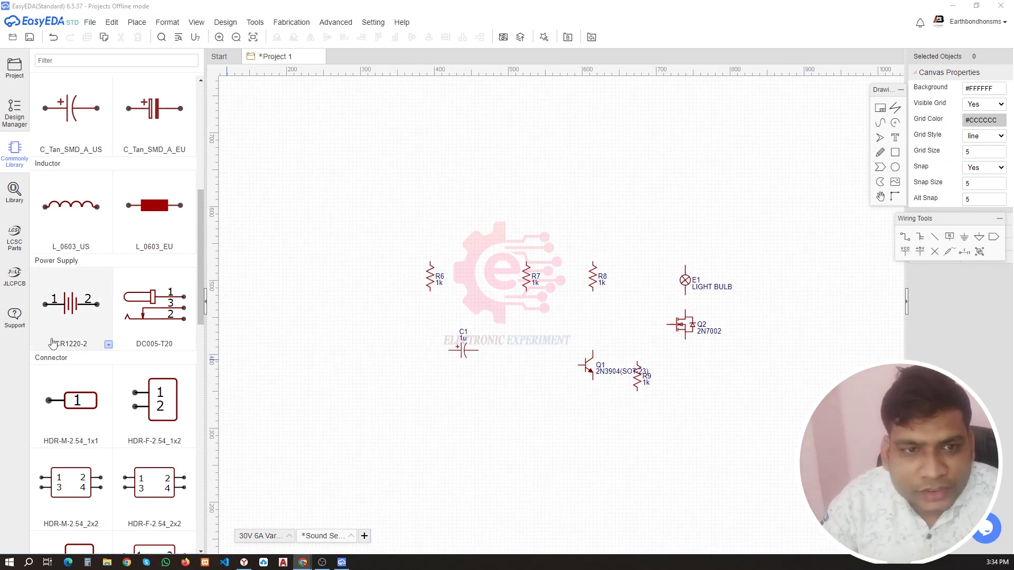
click(20, 209)
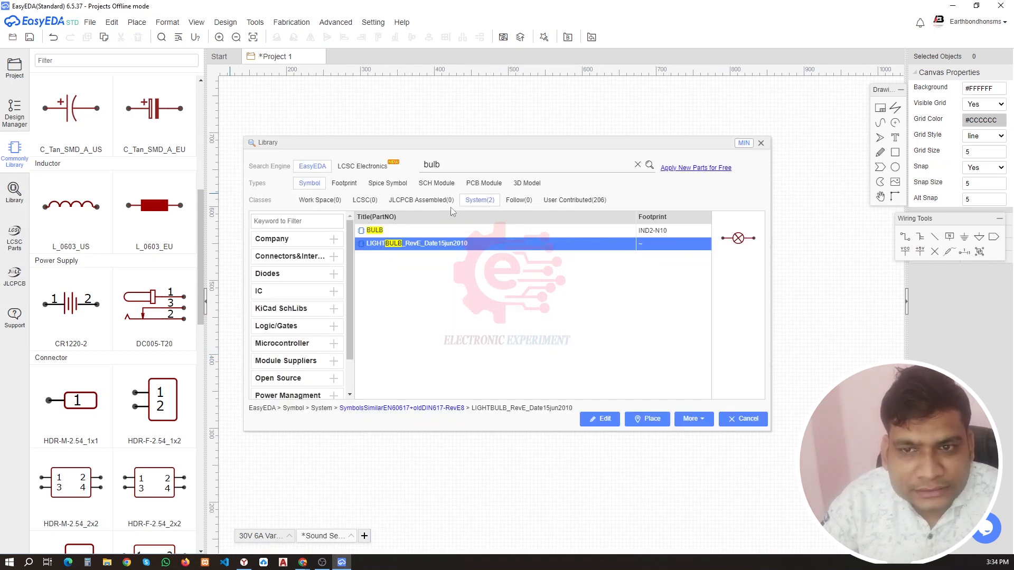
key(BackSpace)
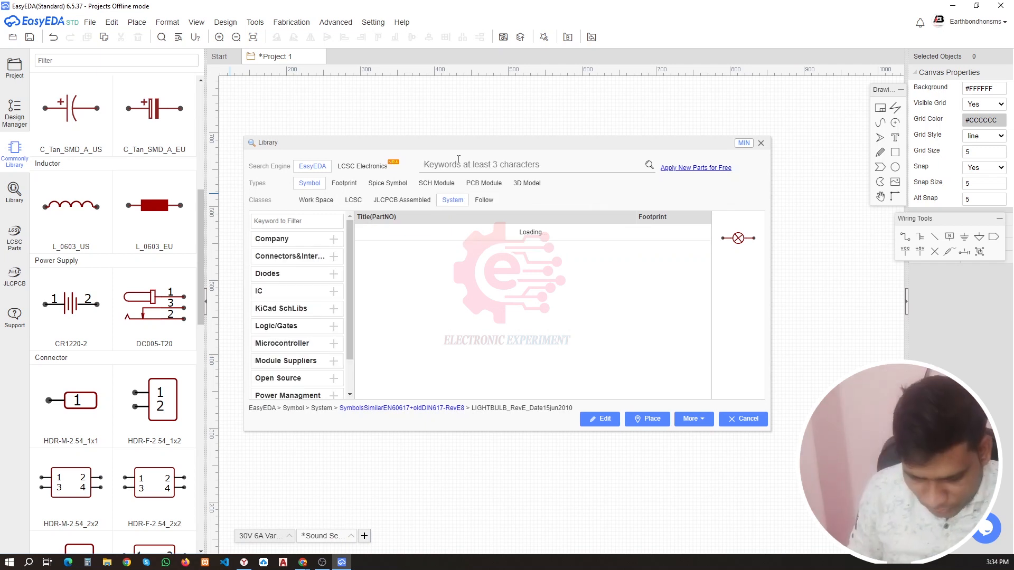
text(mic)
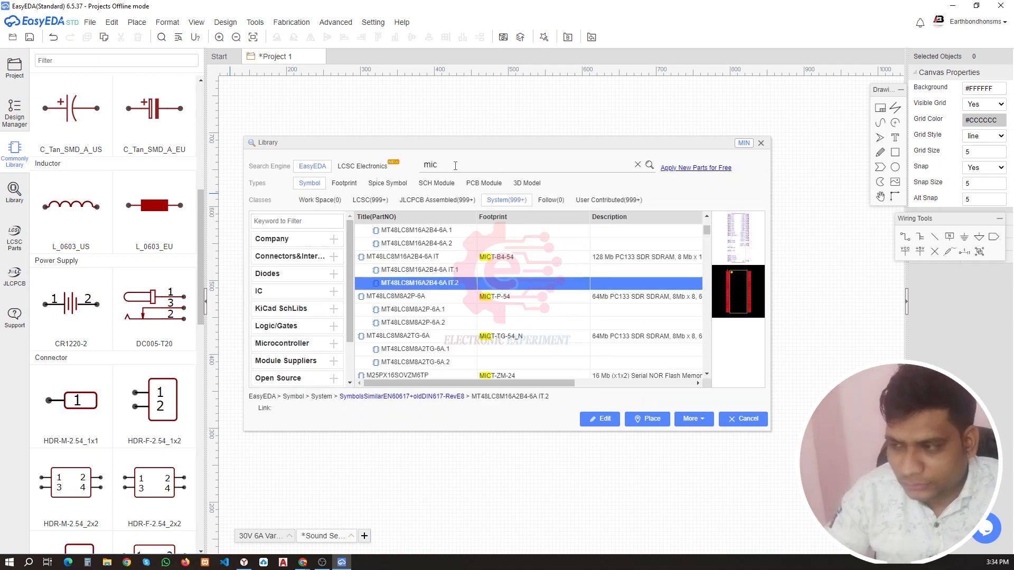
text(rophone)
click(648, 418)
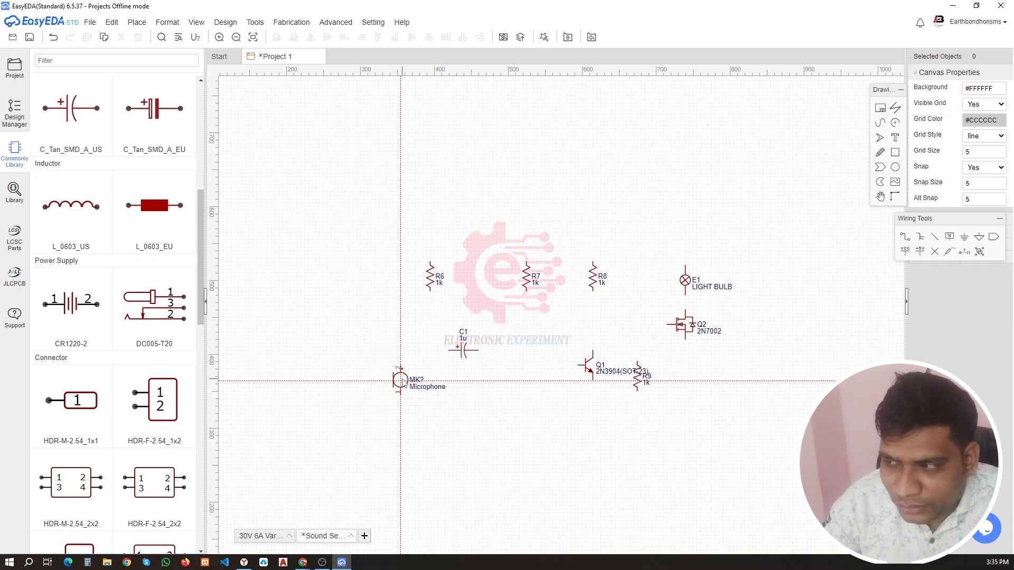
click(403, 380)
right_click(503, 401)
scroll(389, 374, up, 3)
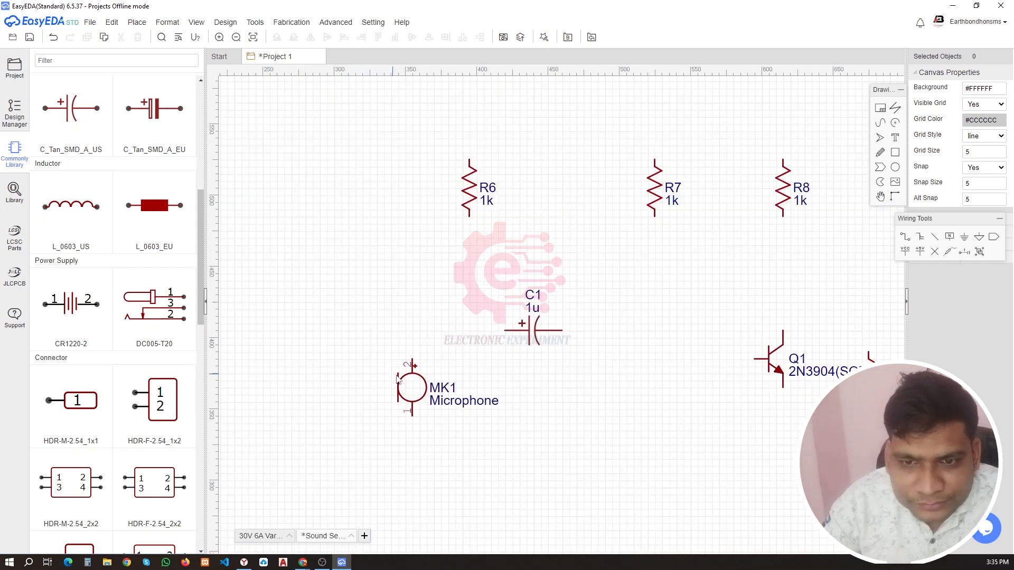
Wire the upper end of resistor R6 to the upper terminal of the light bulb, routed above the other resistors
scroll(495, 321, down, 2)
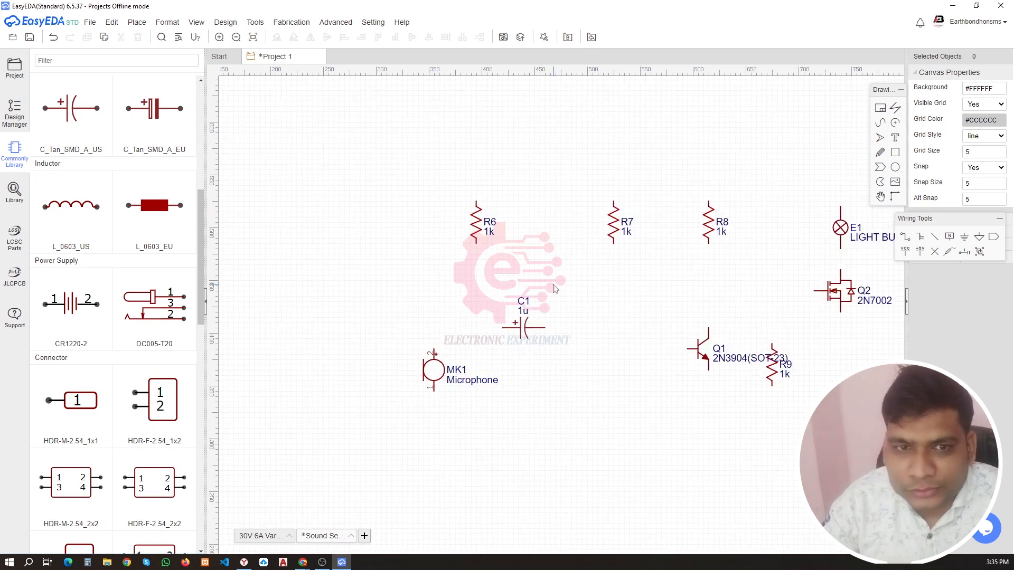
scroll(87, 286, up, 7)
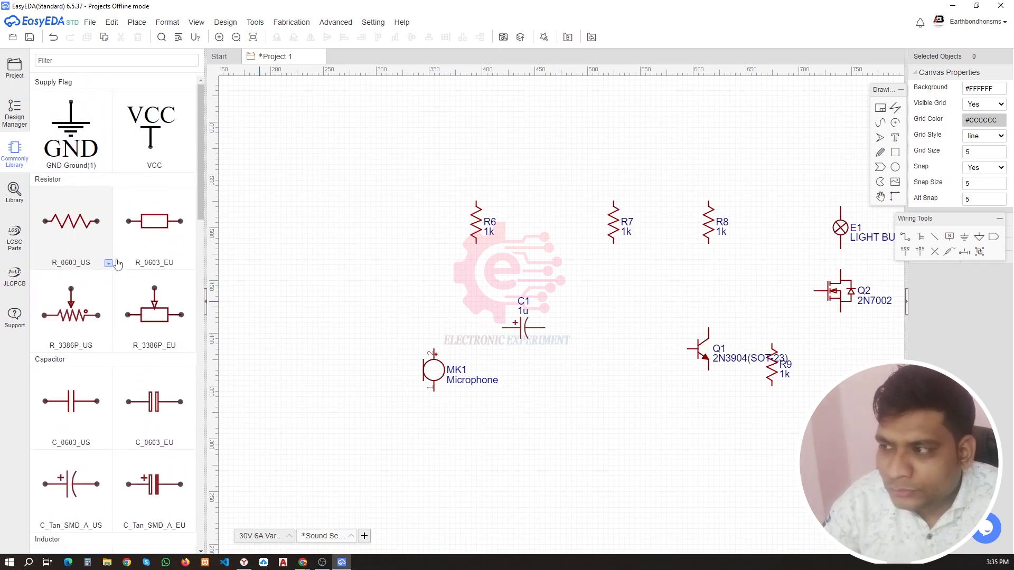
right_drag(856, 191, 688, 211)
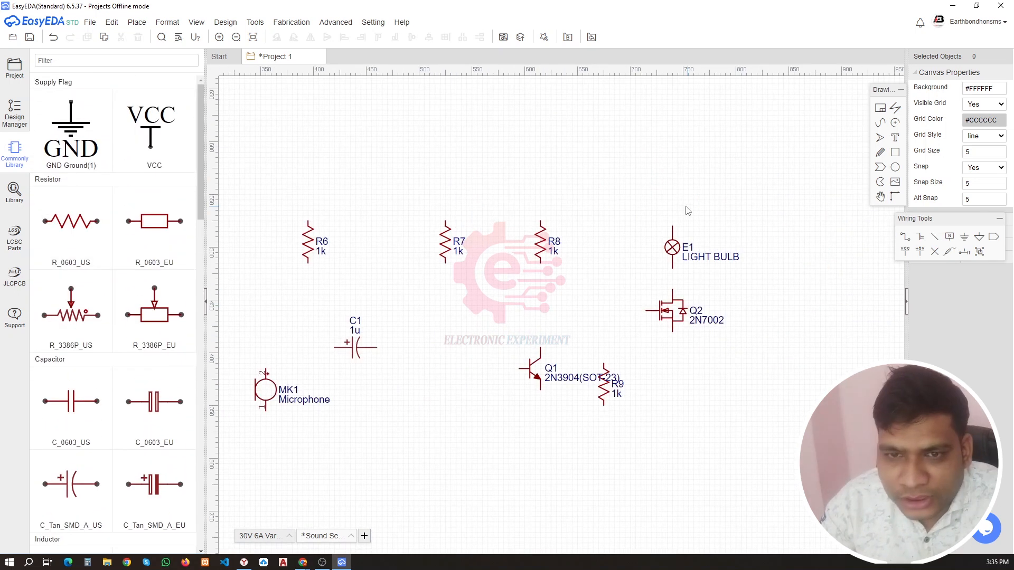
click(308, 222)
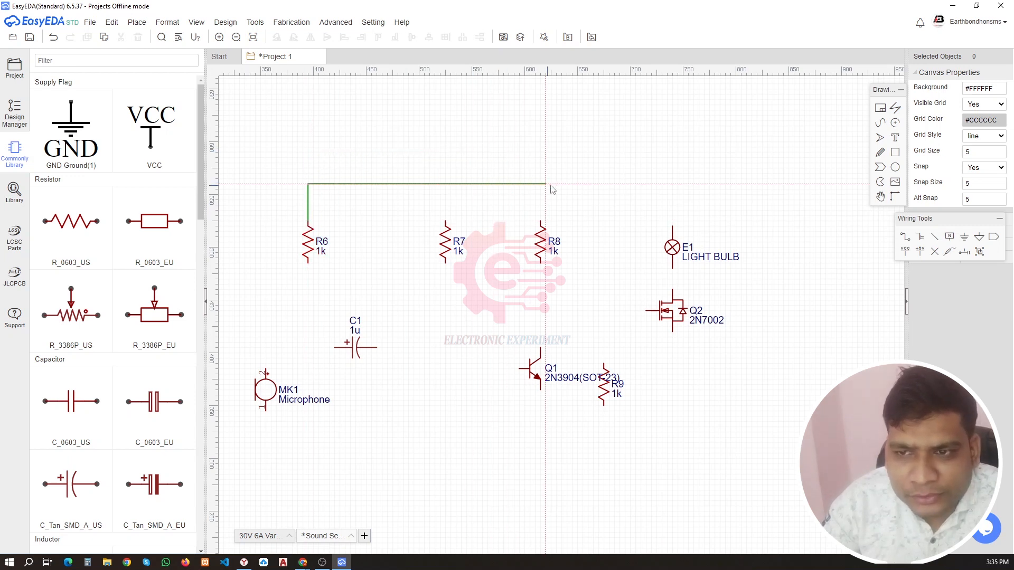
click(672, 227)
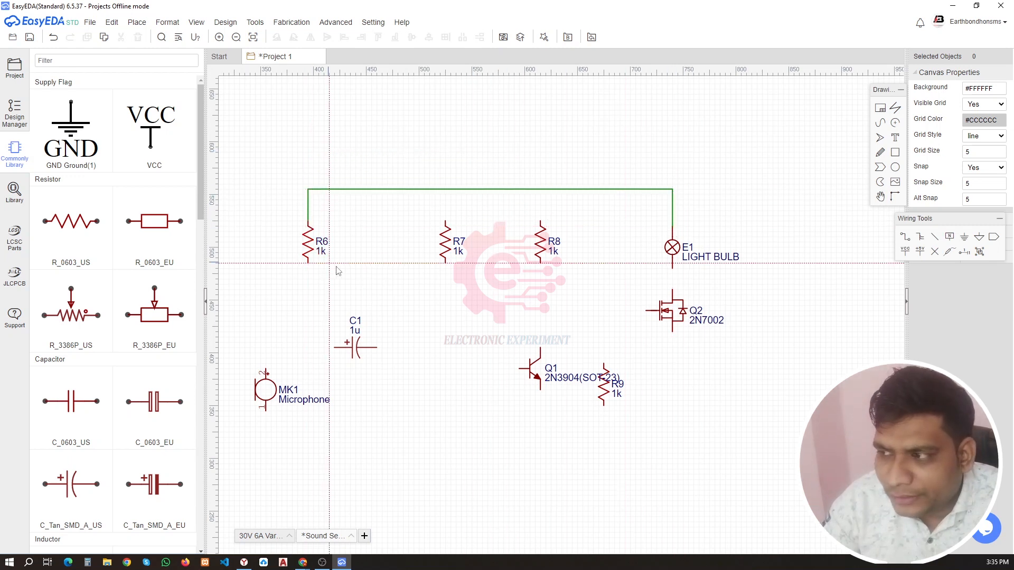
Wire the upper ends of resistors R8 and R7 straight up to the supply wire above them
click(539, 221)
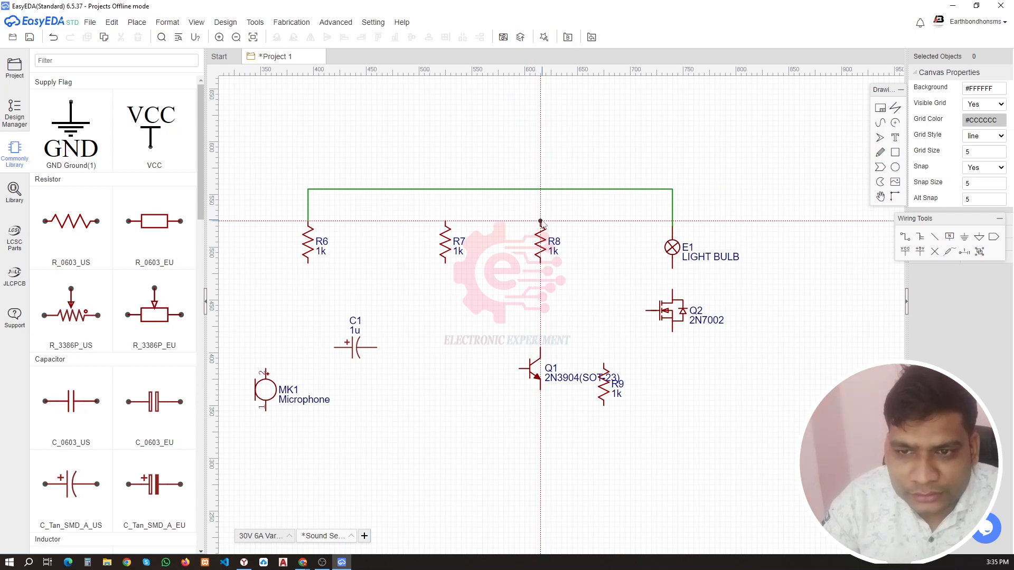
click(539, 189)
click(445, 222)
click(445, 189)
click(445, 189)
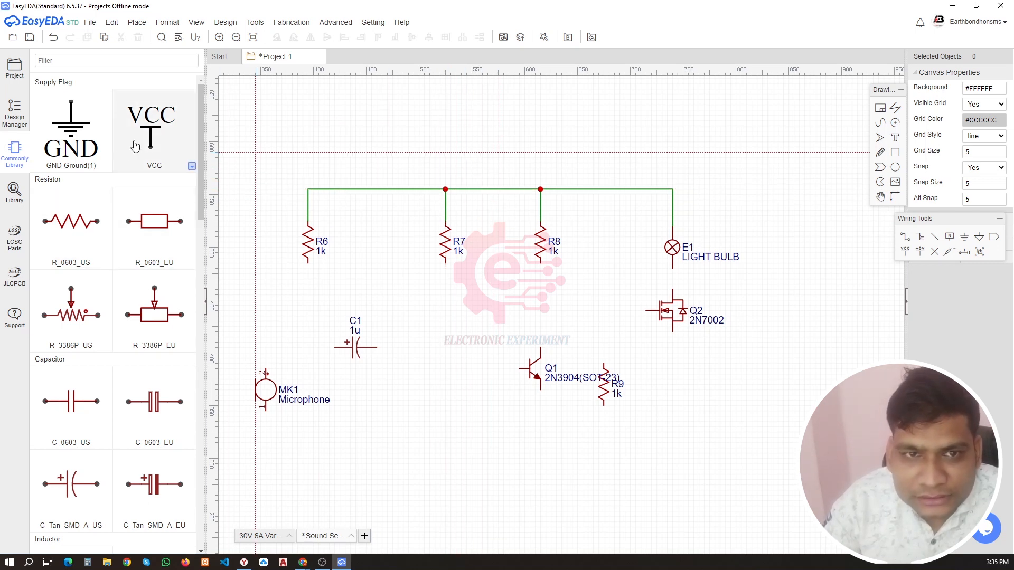
Place a VCC supply flag above the upper wire between R7 and R8, and wire it down to that line
click(153, 120)
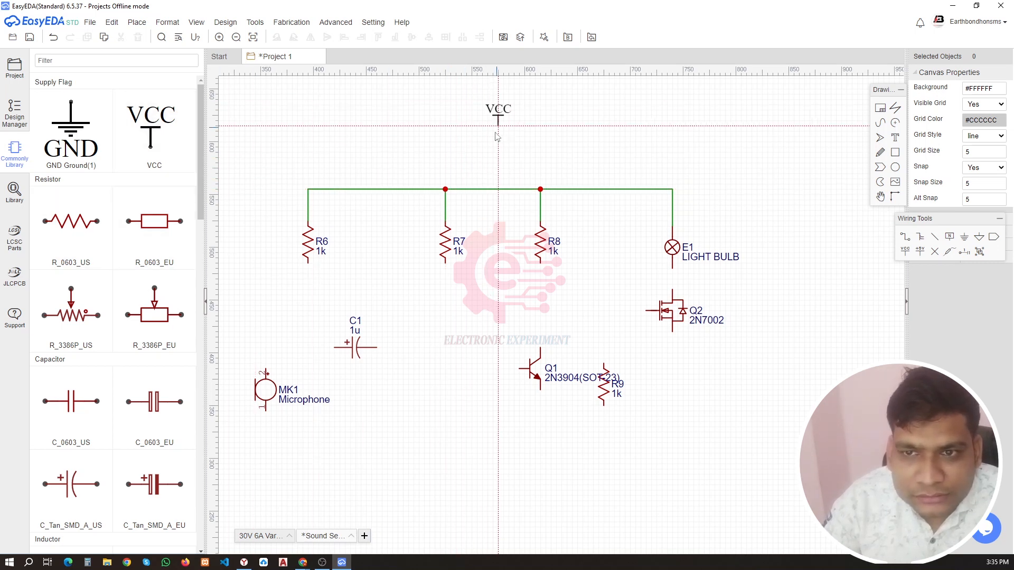
click(488, 181)
key(Escape)
key(w)
click(487, 169)
click(488, 189)
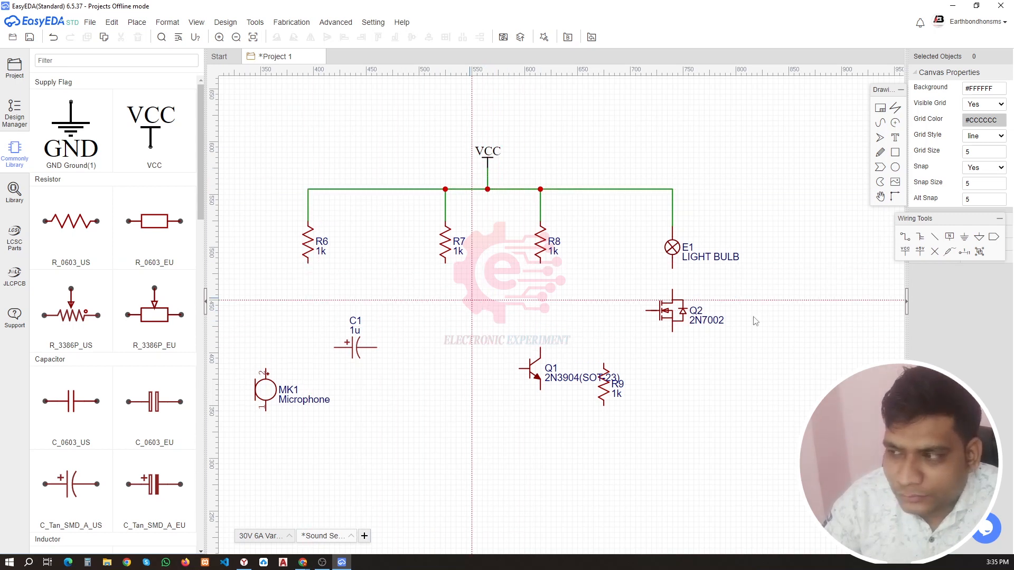
Wire the positive lead of capacitor C1 to microphone pin 2, and connect R6's lower end to that wire
scroll(829, 298, down, 2)
scroll(829, 299, up, 4)
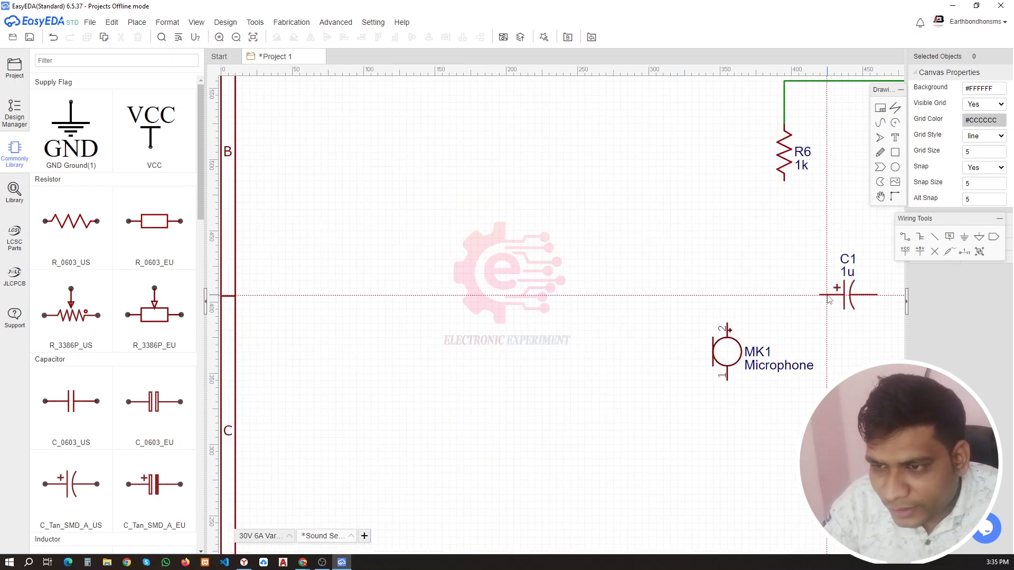
click(824, 296)
click(727, 327)
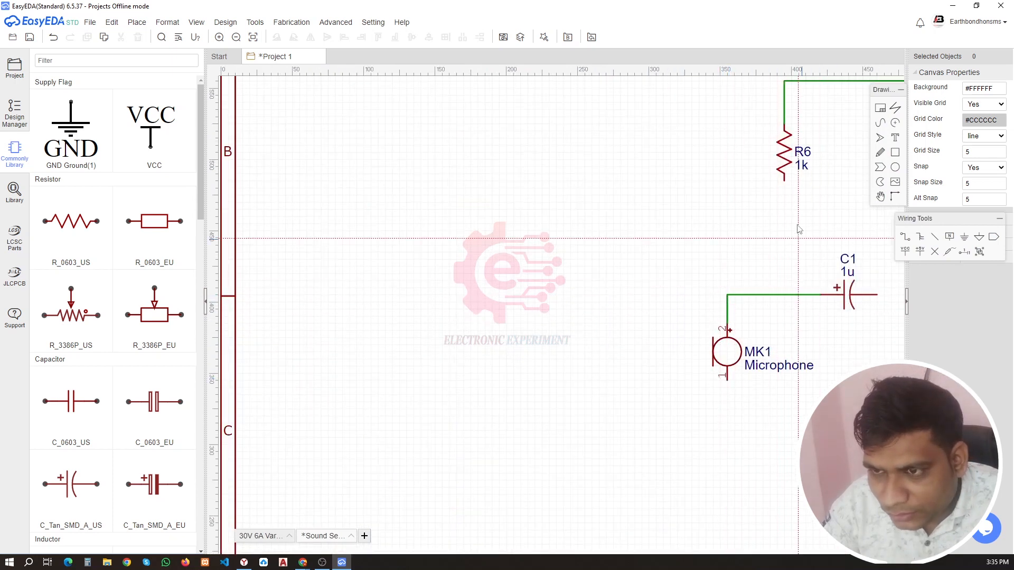
click(784, 180)
click(785, 295)
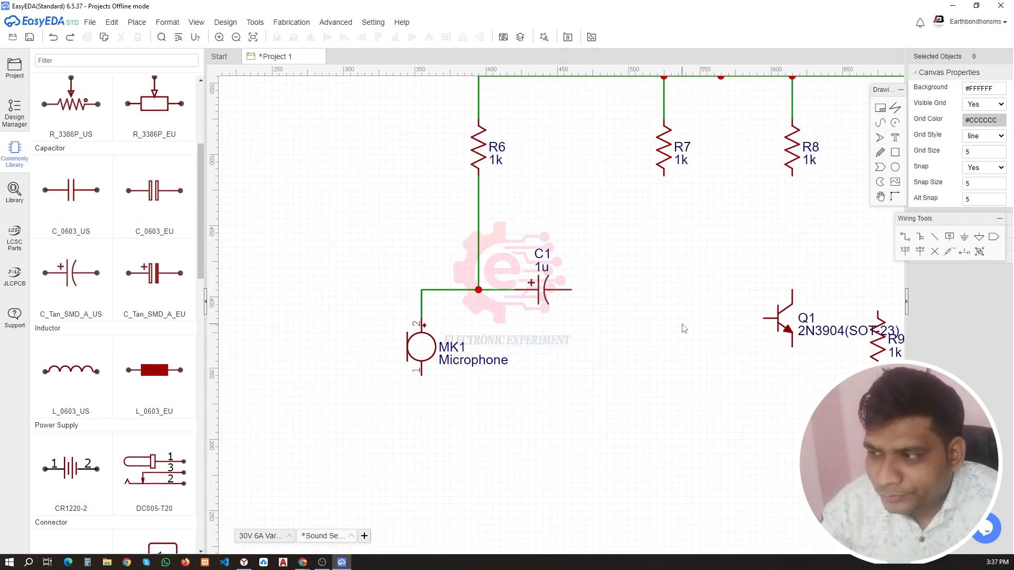
Move transistor Q1 up level with capacitor C1, and wire its base to C1's free lead and R7's lower end
drag(772, 313, 782, 292)
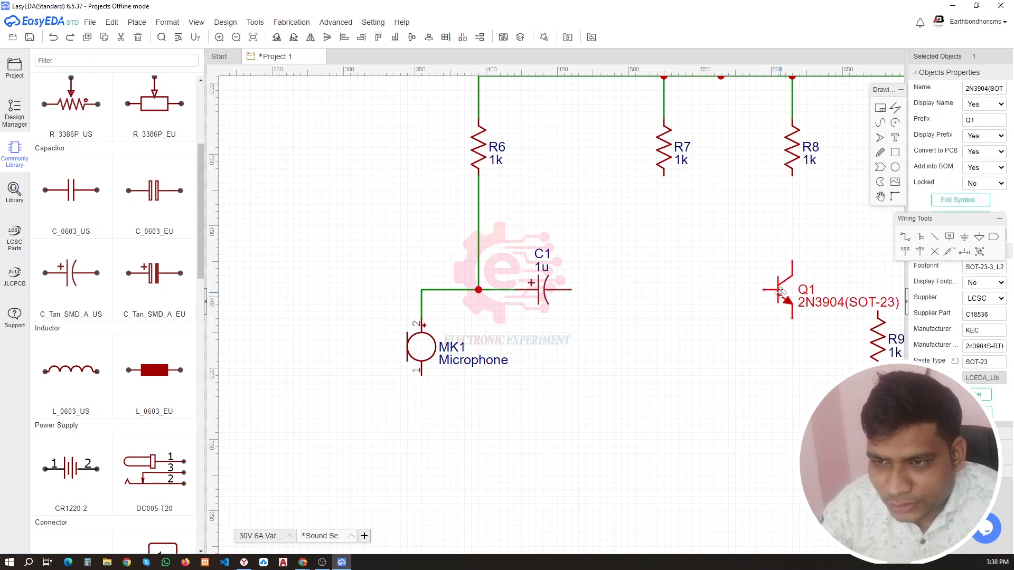
click(754, 305)
key(w)
click(766, 290)
double_click(571, 289)
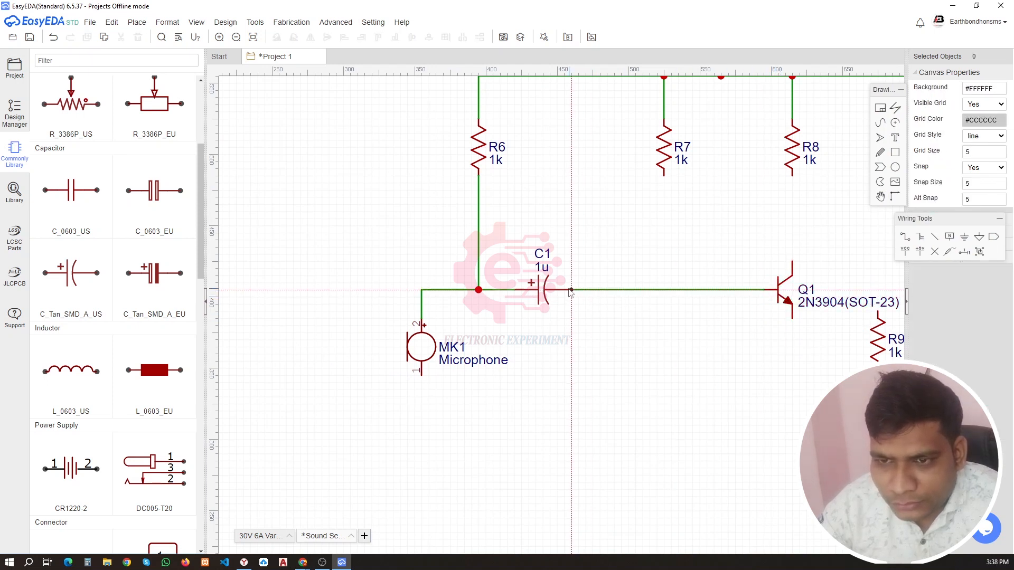
click(664, 176)
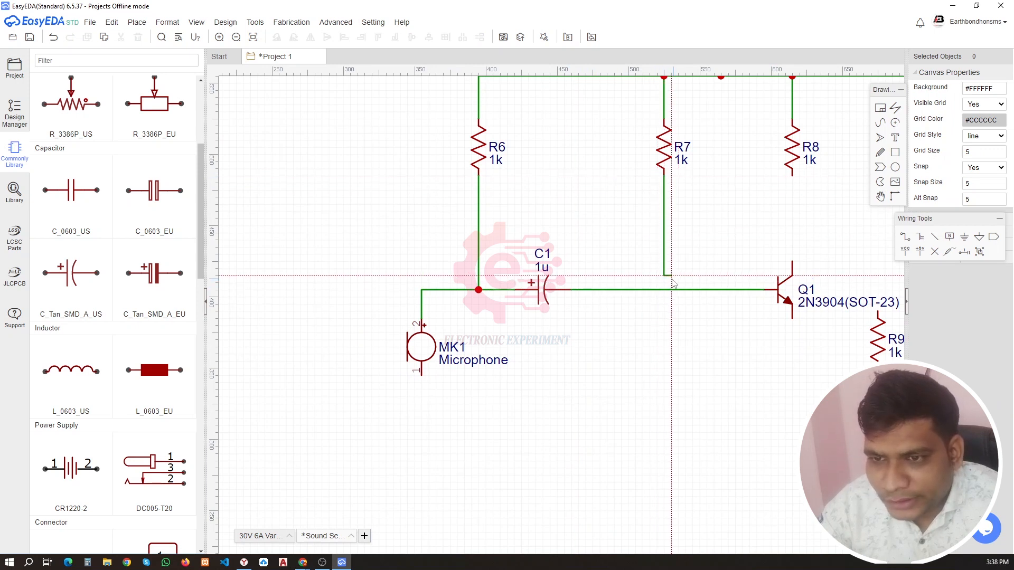
double_click(664, 290)
click(792, 176)
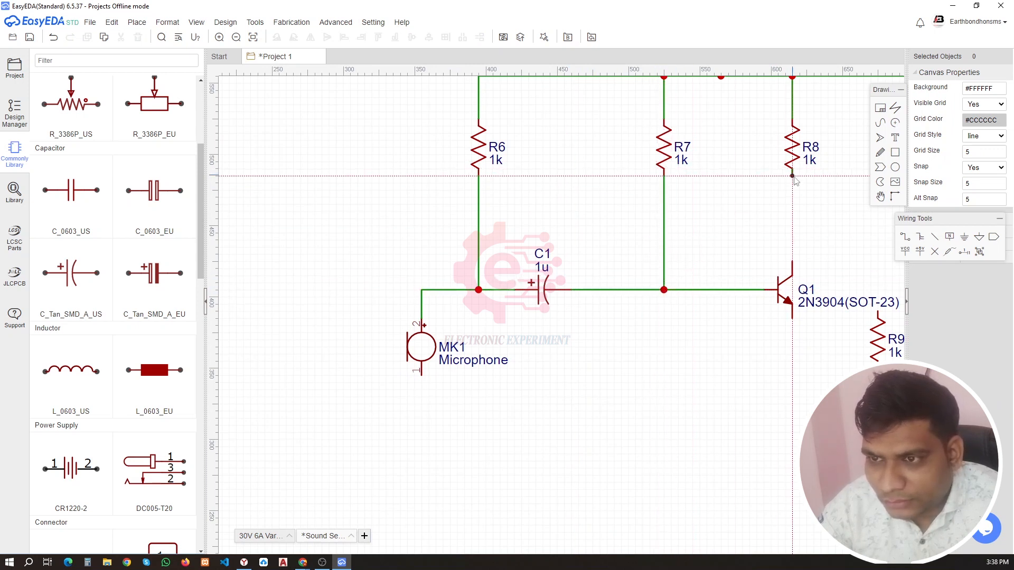
double_click(792, 261)
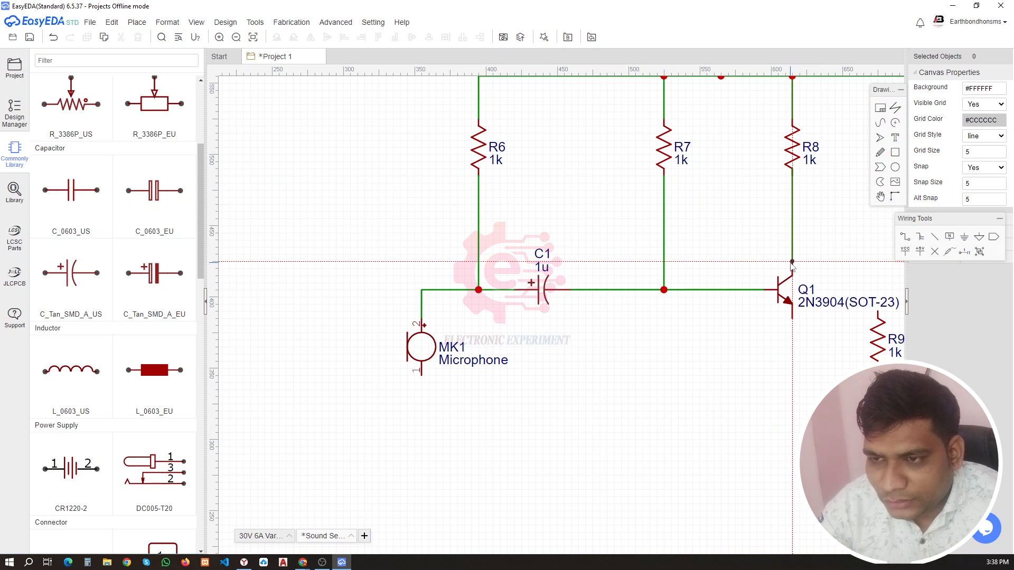
key(Escape)
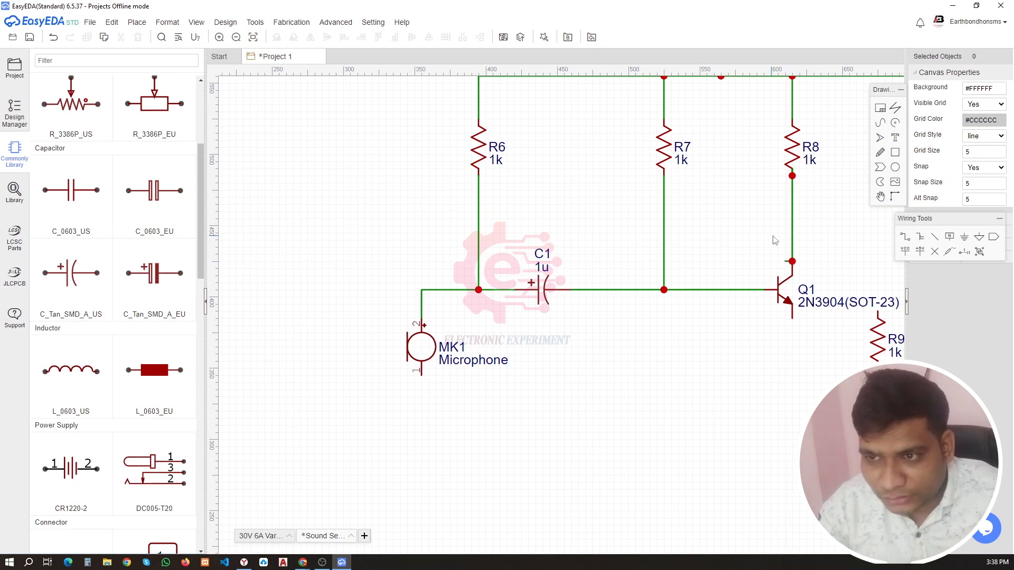
click(790, 240)
key(Delete)
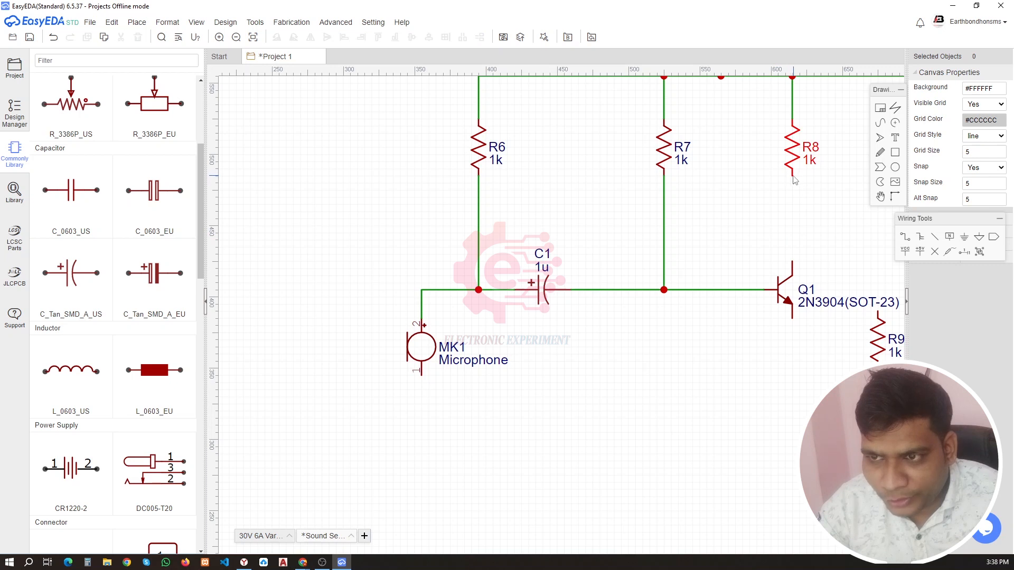
key(w)
click(793, 174)
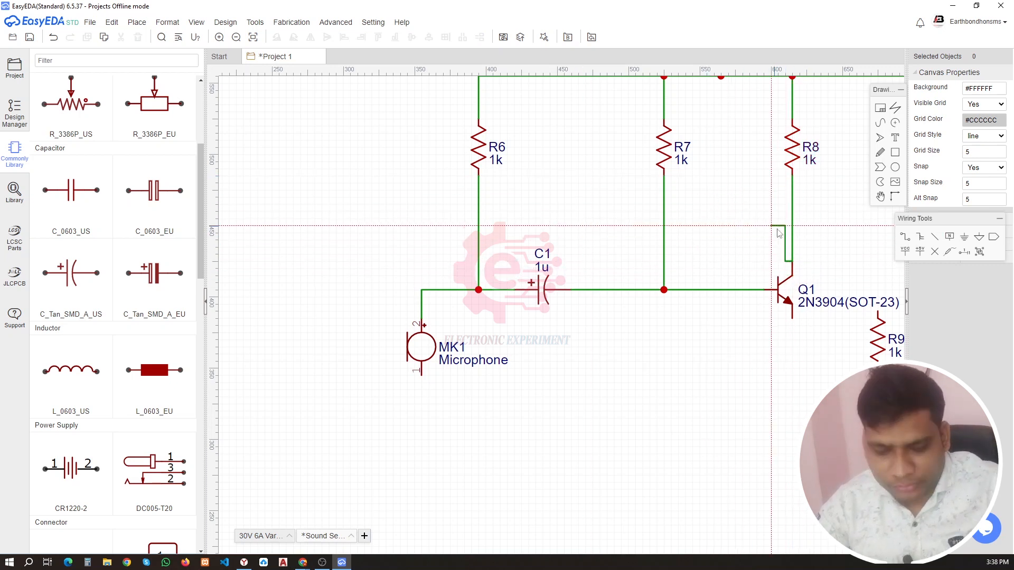
key(Escape)
Wire the lower end of resistor R8 straight down to the collector of Q1
scroll(833, 188, up, 2)
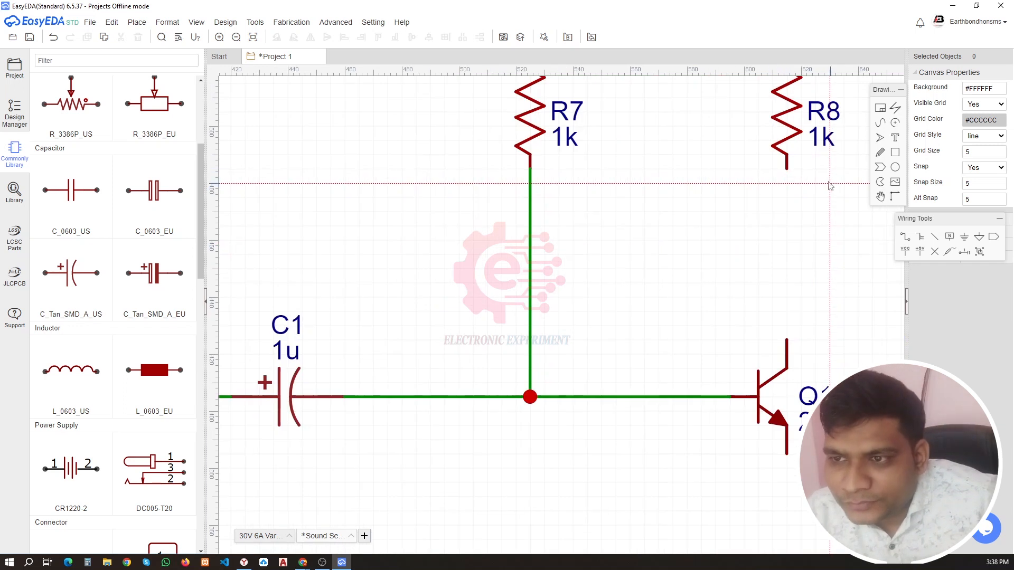
click(790, 196)
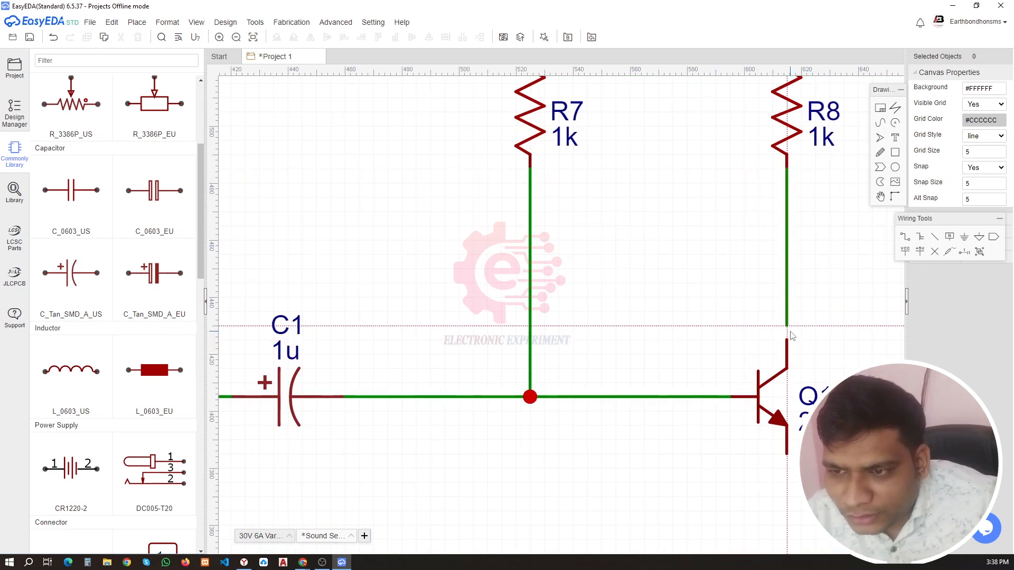
click(787, 350)
Wire the lower terminal of MOSFET Q2 to microphone pin 1, routed below all the components
scroll(688, 292, down, 5)
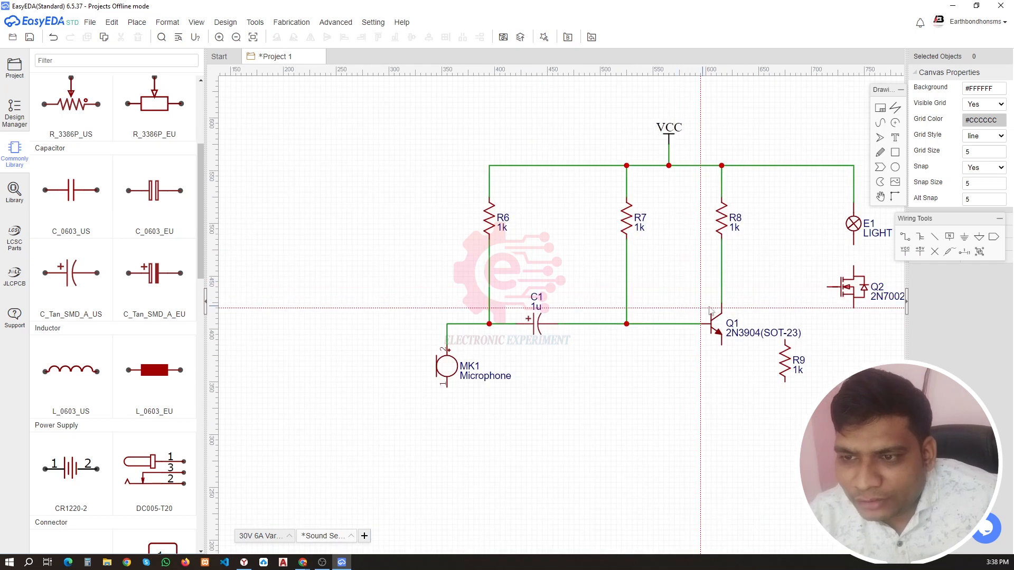
scroll(755, 380, up, 1)
scroll(780, 364, down, 2)
scroll(401, 396, up, 1)
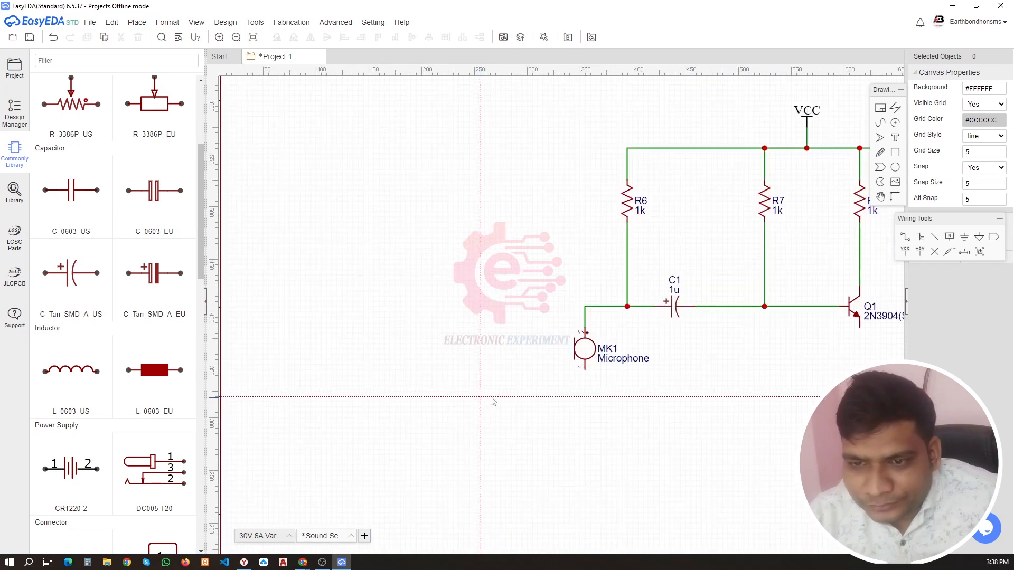
scroll(575, 402, down, 2)
scroll(554, 396, up, 1)
scroll(687, 388, down, 2)
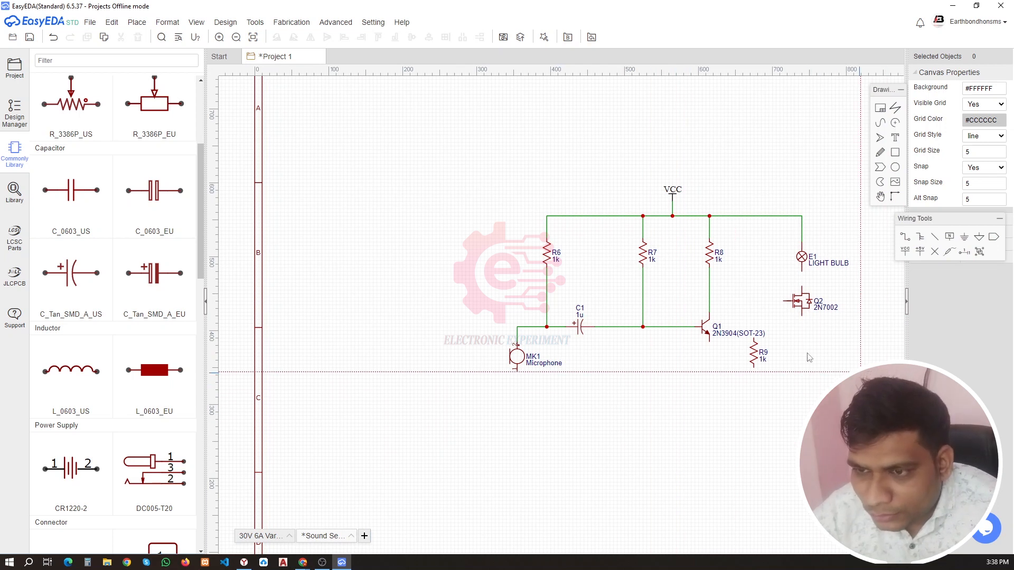
click(801, 317)
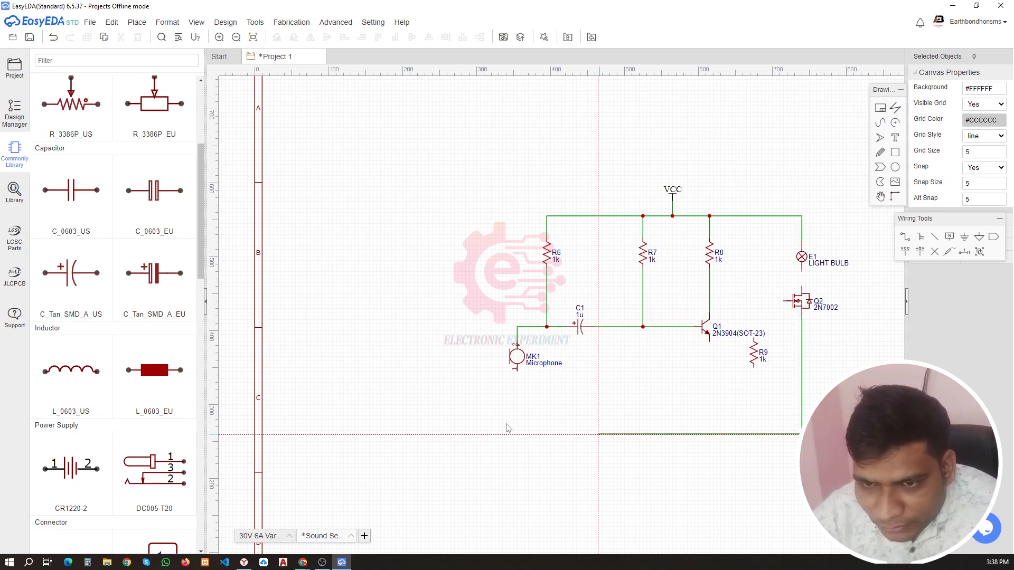
click(517, 396)
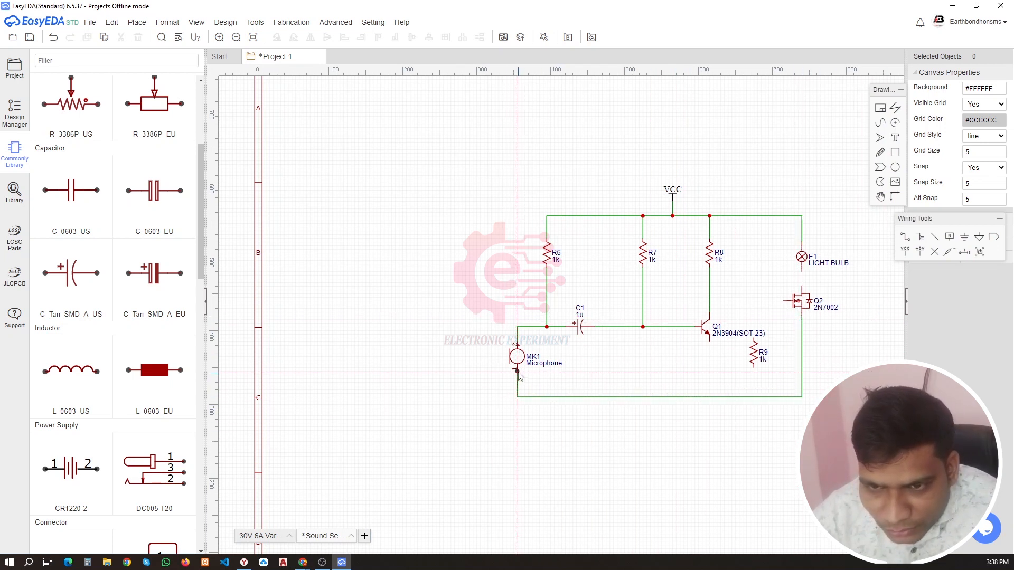
click(517, 371)
Wire the emitter of Q1 and the lower end of resistor R9 down to the common wire below them
scroll(709, 338, up, 4)
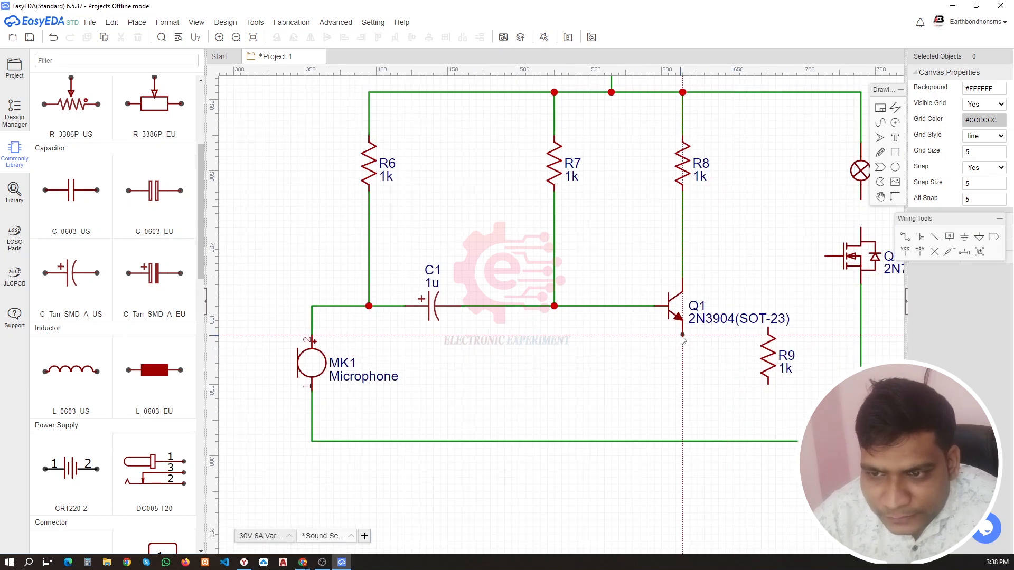
click(684, 336)
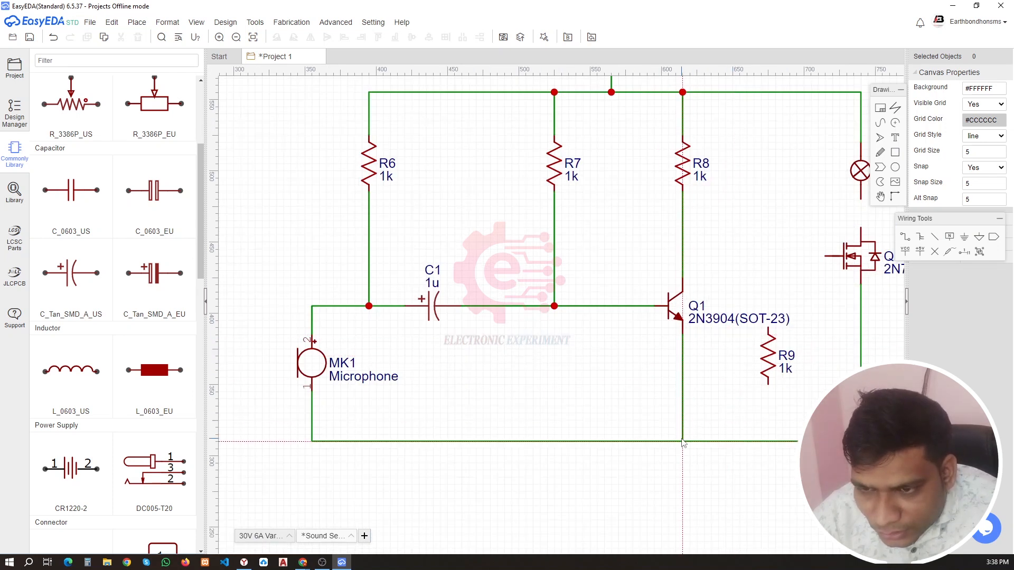
click(682, 442)
click(768, 386)
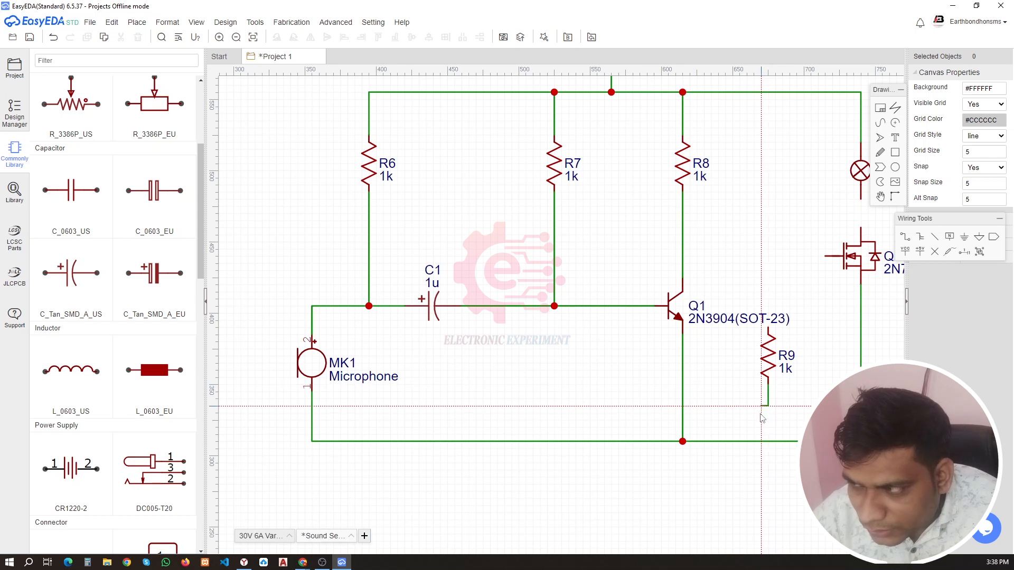
click(768, 441)
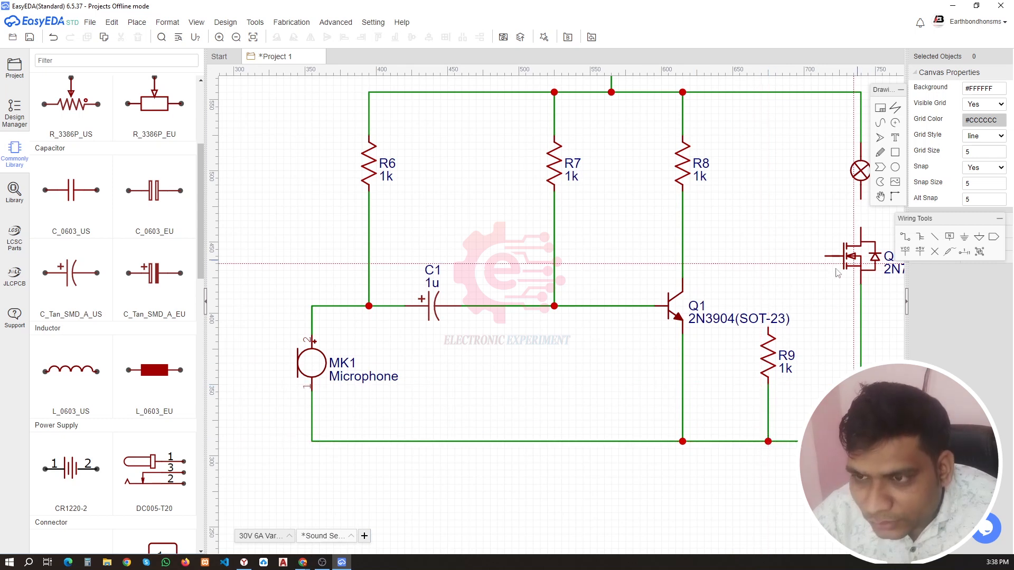
Wire Q2's gate to the R8–Q1 collector line and R9's upper end, and Q2's upper terminal to the bulb's lower terminal
click(825, 257)
click(683, 257)
click(768, 328)
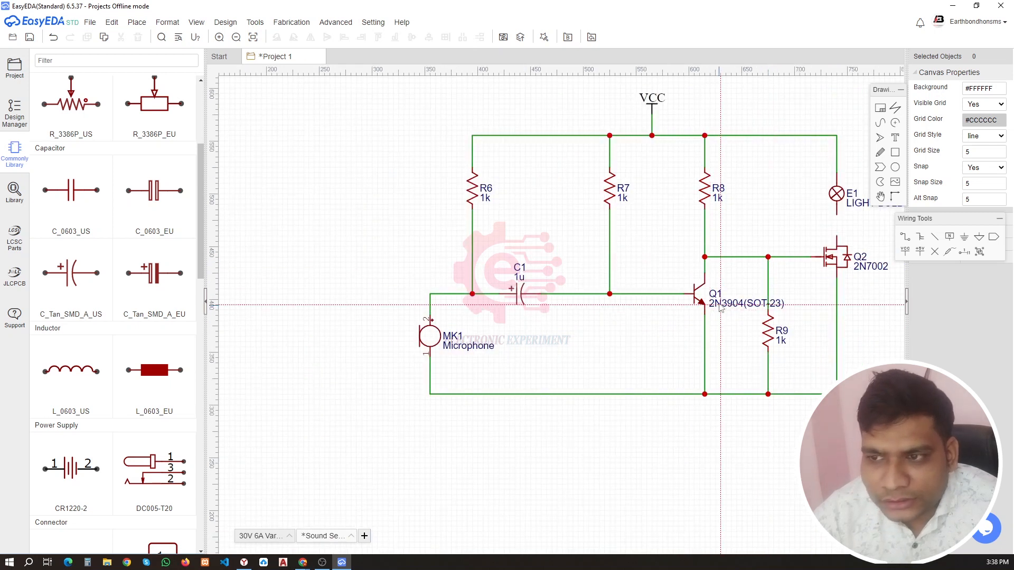
click(837, 215)
click(837, 245)
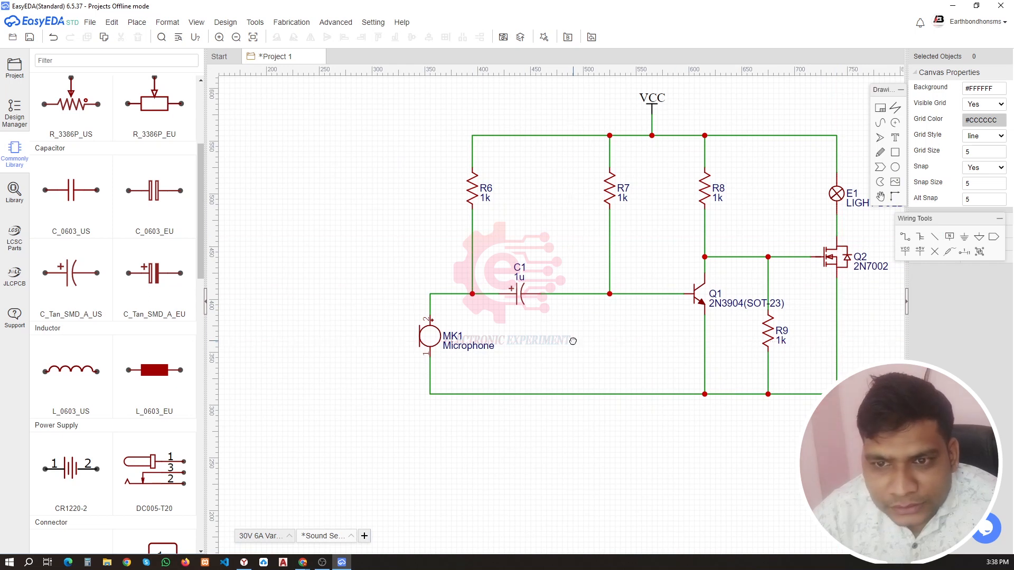
Place a GND flag below the lower common wire, in line with R7, and wire it up to that line
scroll(181, 219, up, 1)
scroll(181, 219, up, 3)
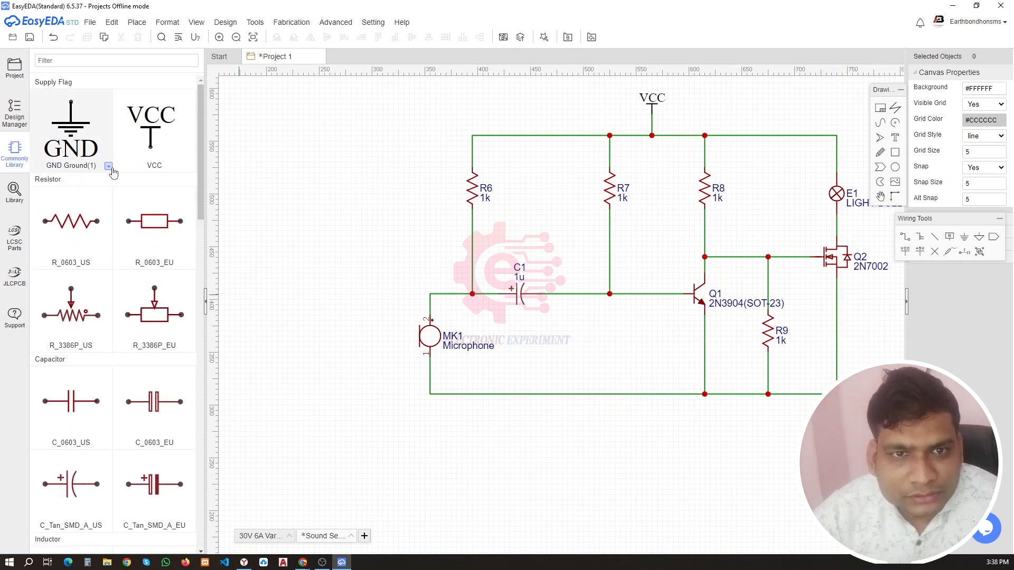
click(71, 132)
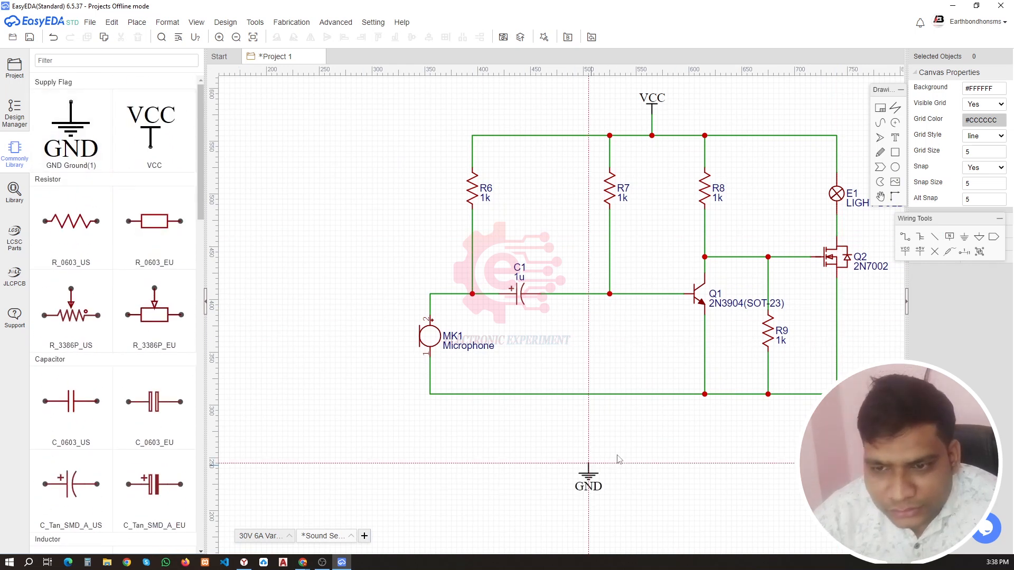
click(609, 409)
scroll(645, 420, up, 2)
key(Escape)
key(w)
click(578, 403)
click(578, 372)
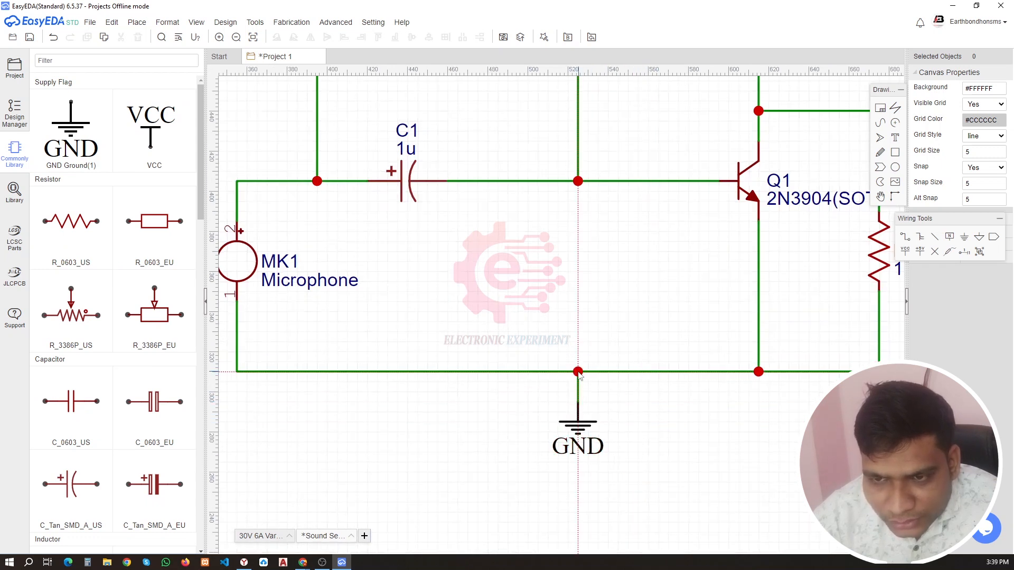
Relabel resistor R6 as R1 and set its value to 10k
scroll(639, 343, down, 3)
scroll(693, 344, down, 1)
scroll(843, 301, up, 2)
scroll(841, 304, down, 2)
scroll(750, 232, up, 1)
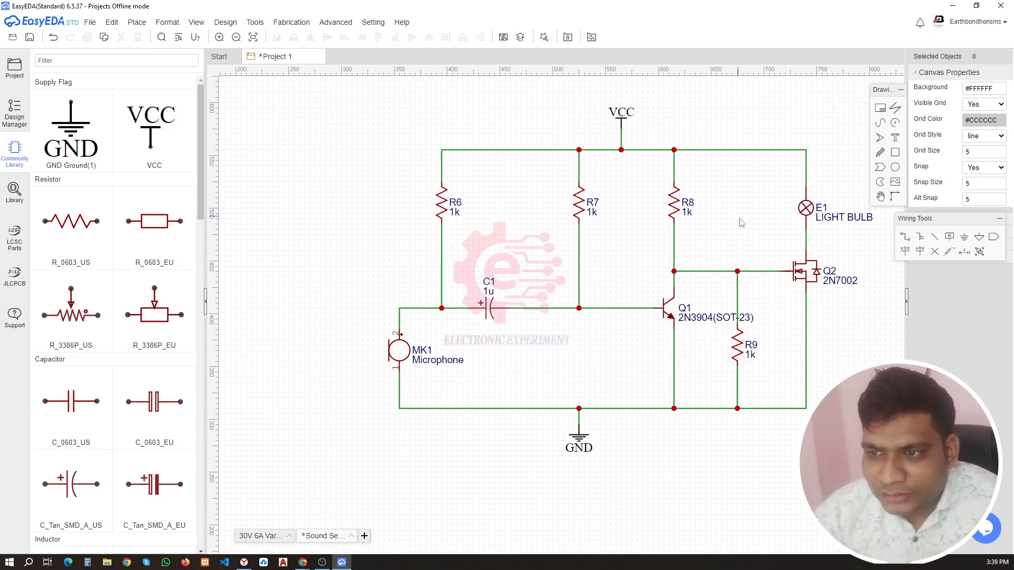
double_click(456, 205)
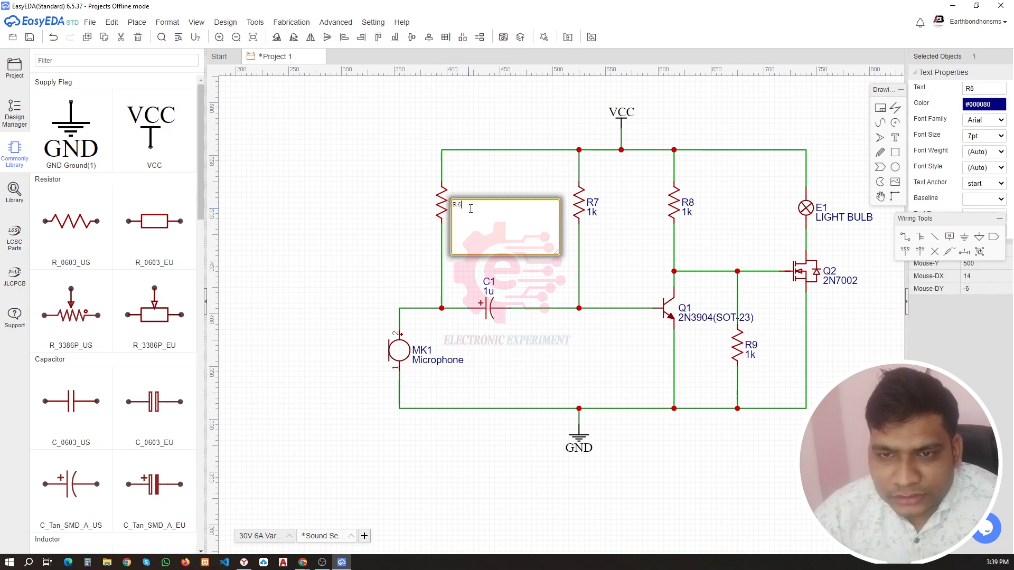
text(1)
key(Return)
double_click(457, 212)
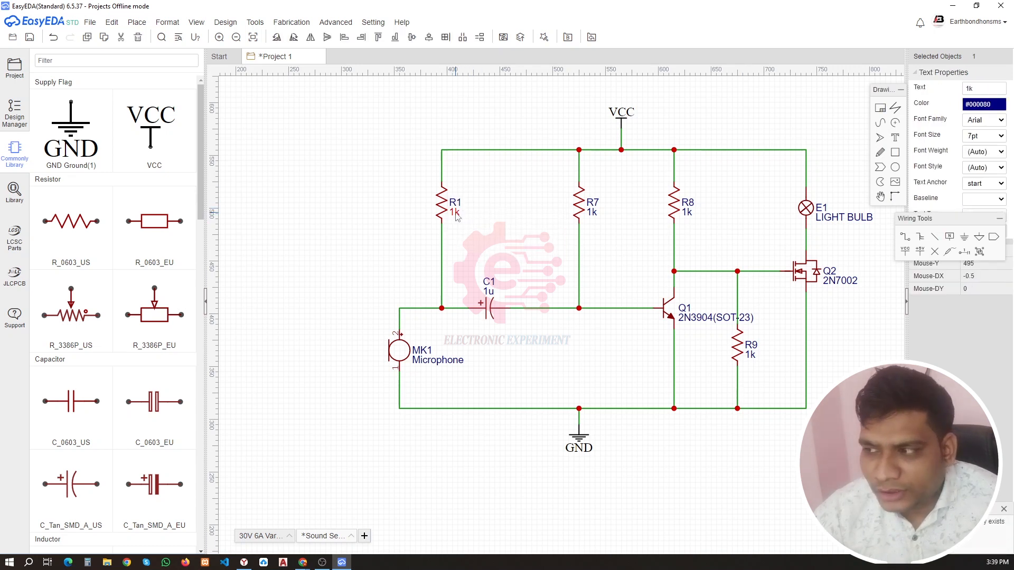
text(10k)
key(Return)
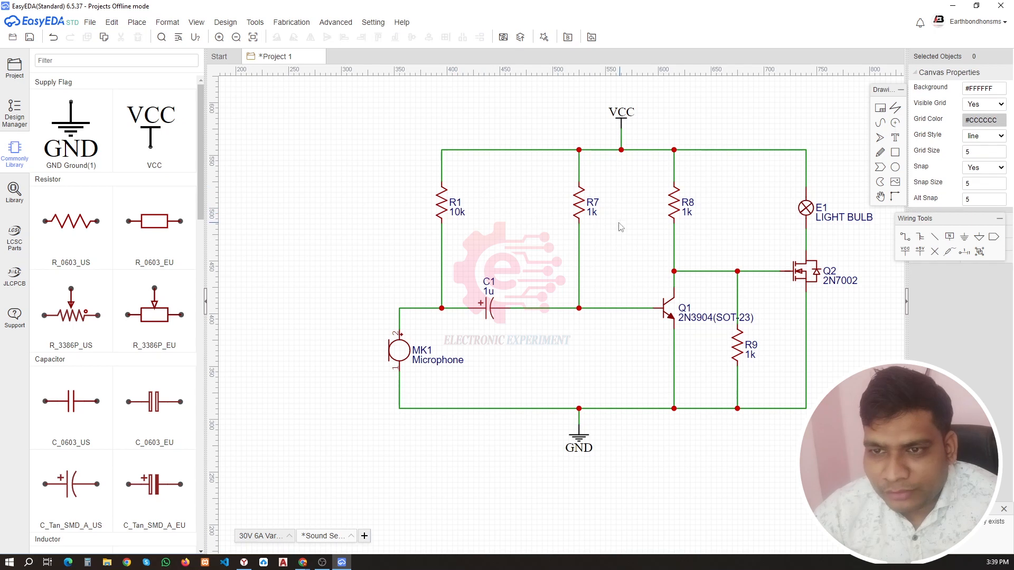
Relabel resistor R7 as R2 and set its value to 1M
double_click(592, 203)
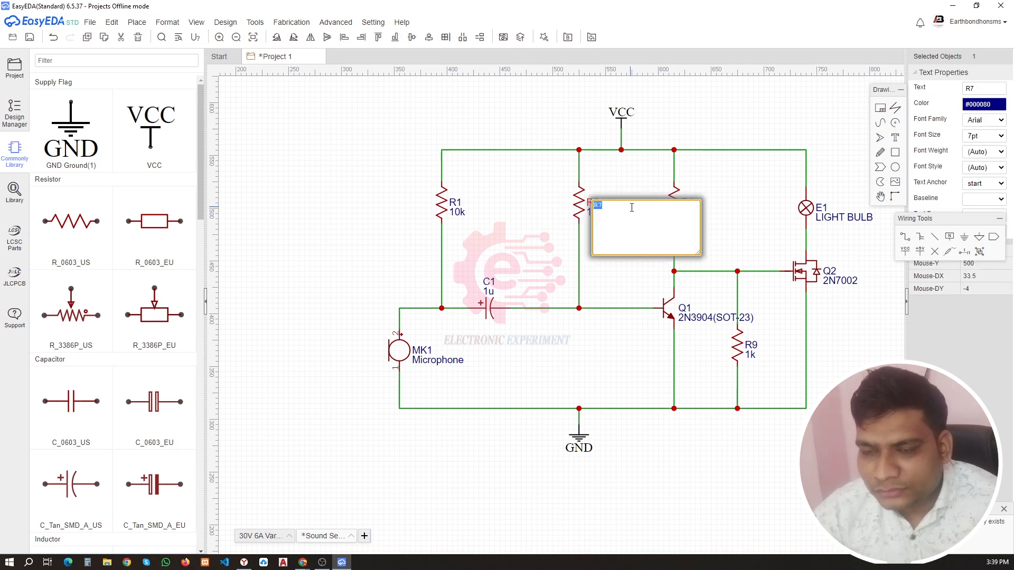
click(632, 213)
text(2)
key(Return)
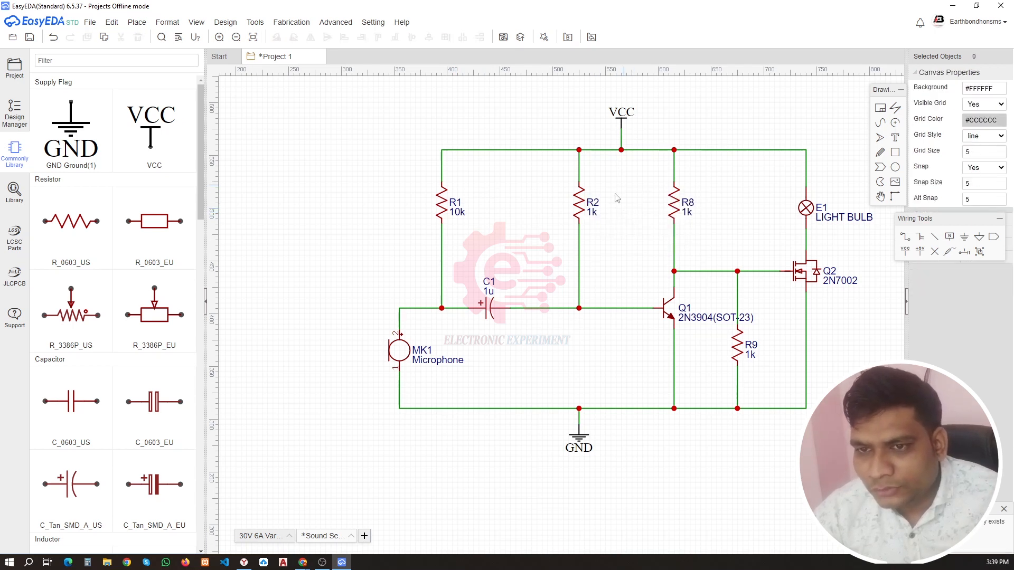
double_click(591, 213)
text(1)
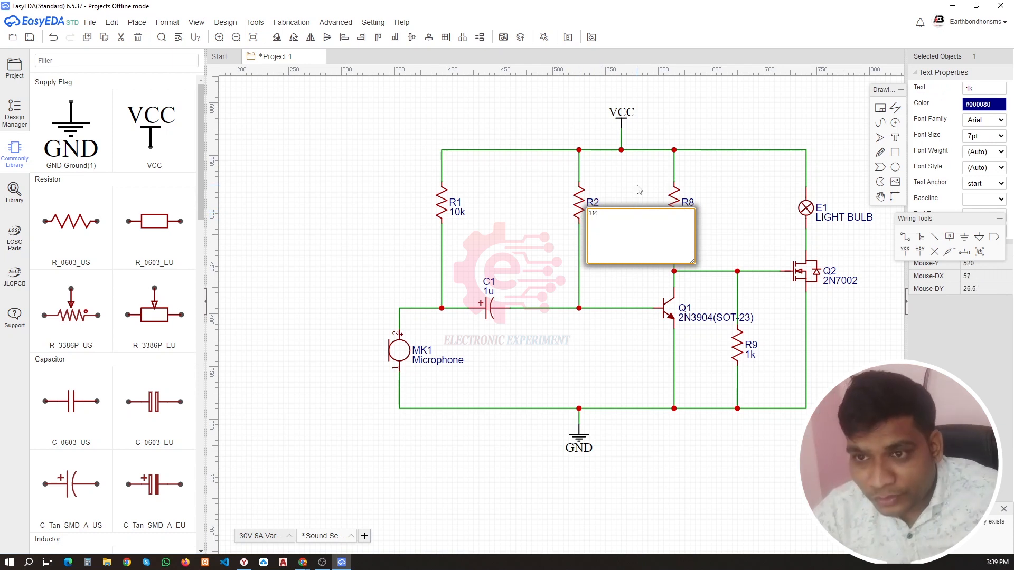
text(M)
key(Return)
Relabel resistor R8 as R3 and set its value to 220k
click(687, 204)
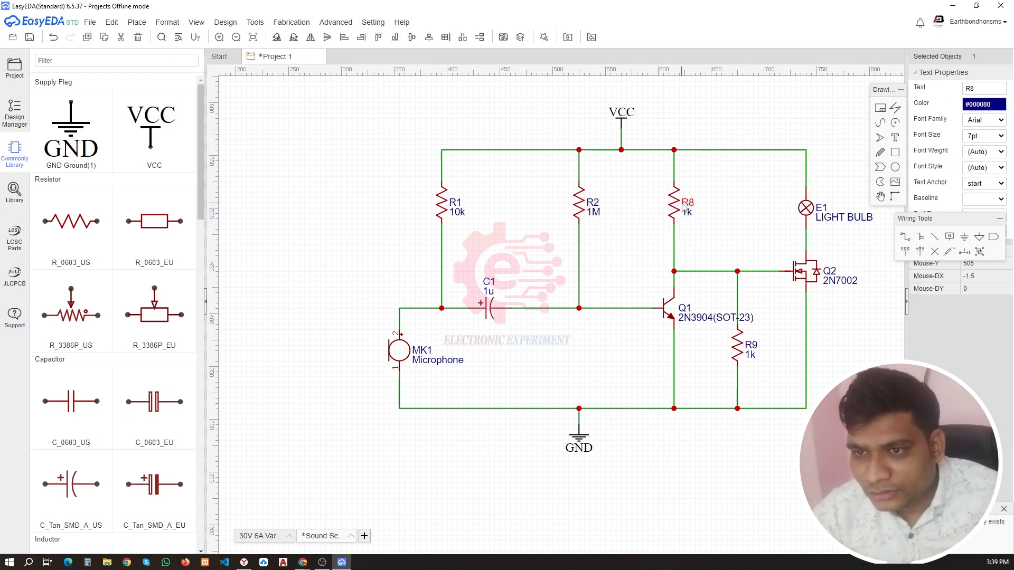
double_click(686, 204)
click(707, 208)
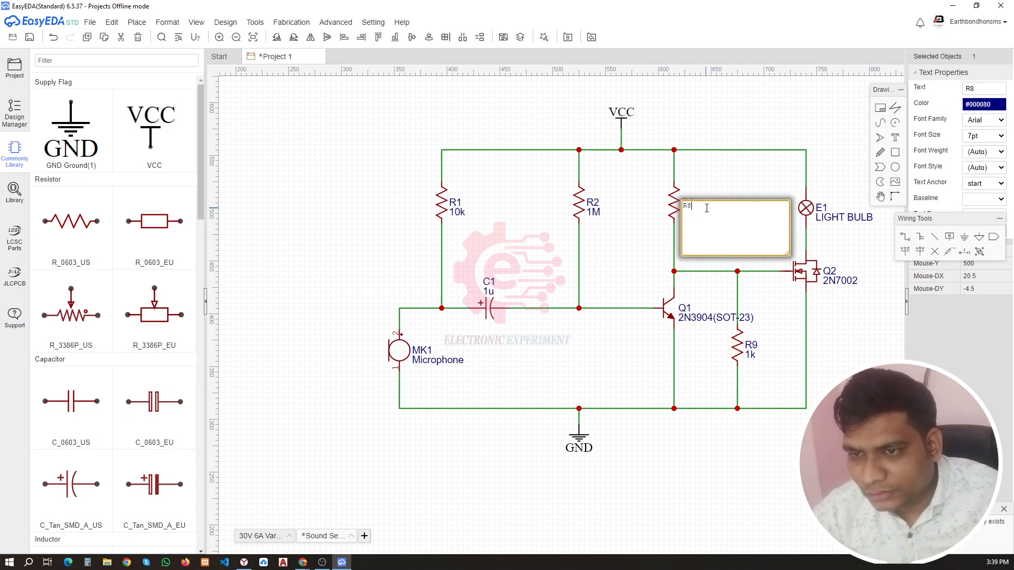
text(3)
key(Return)
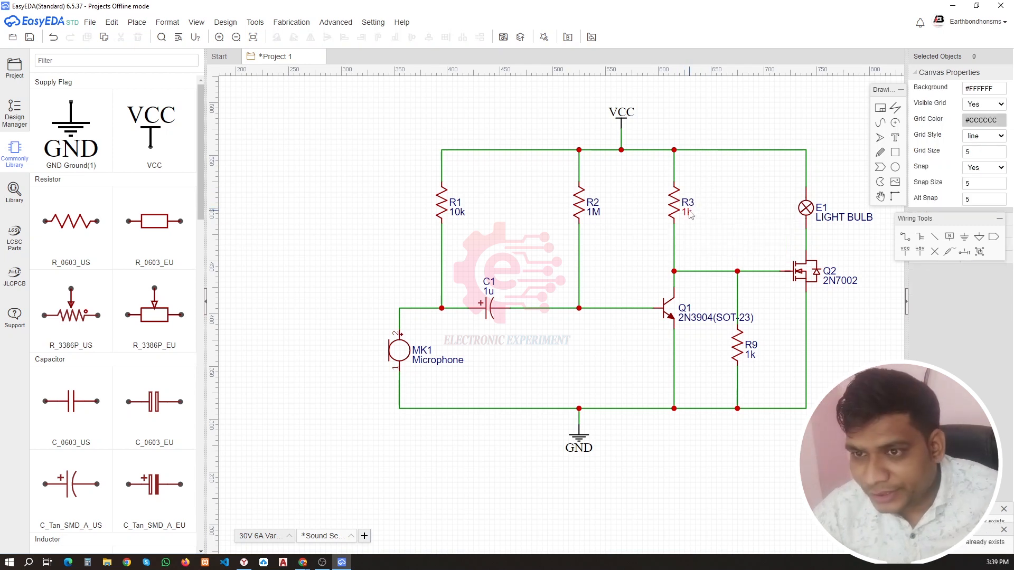
double_click(688, 214)
text(220k)
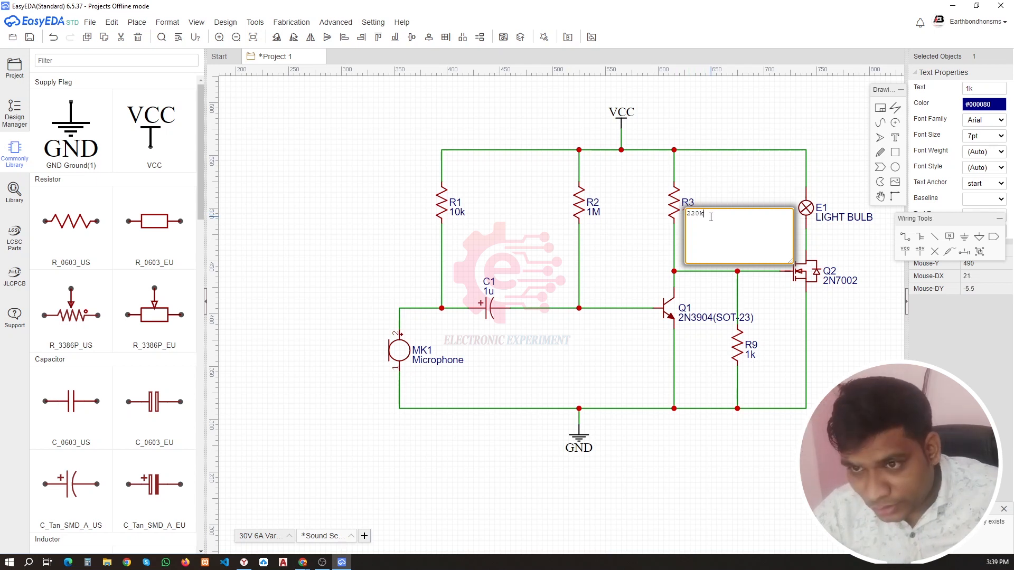
click(724, 197)
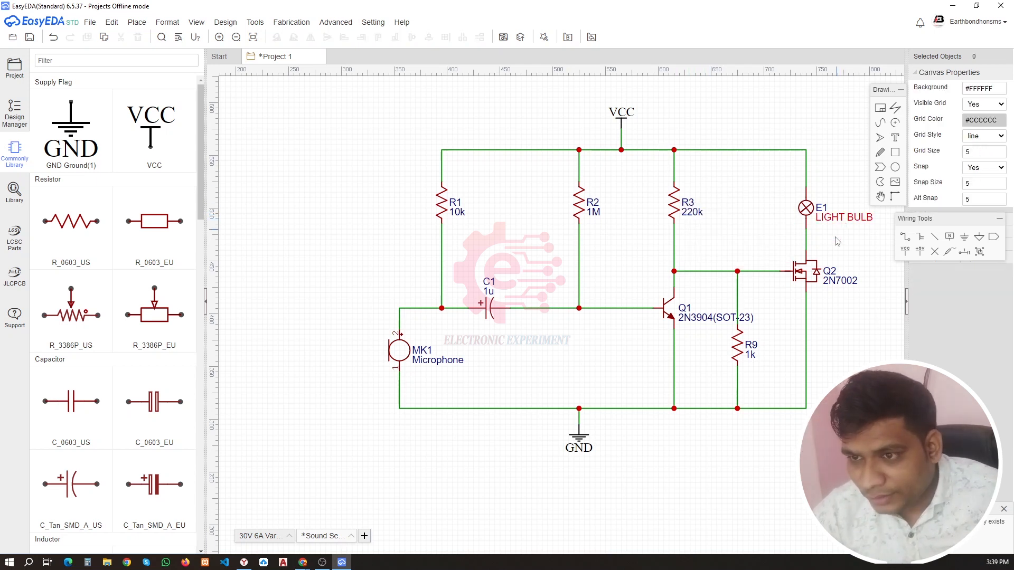
Change the part name of MOSFET Q2 below the light bulb to IRFZ44N
double_click(850, 281)
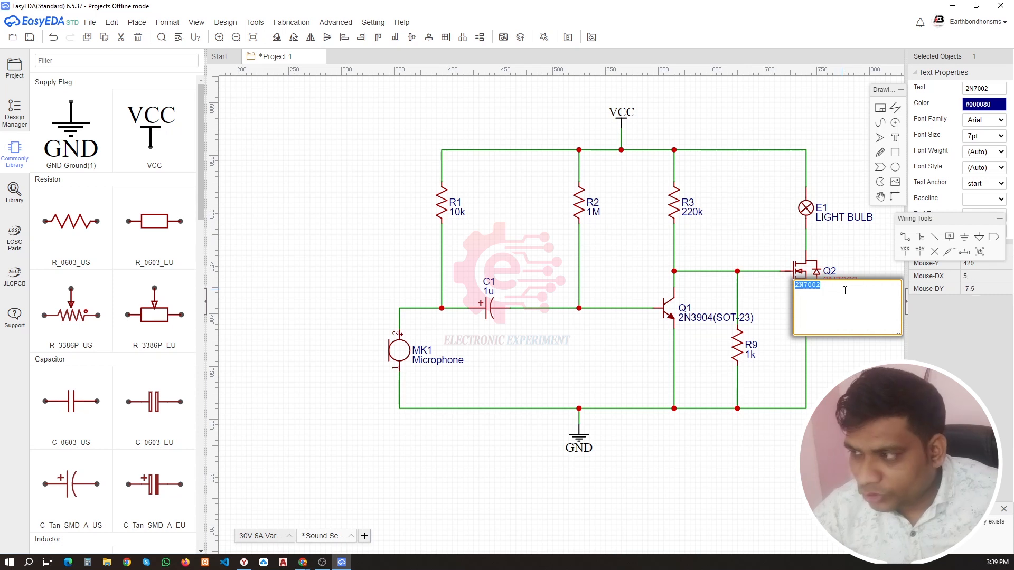
text(IRFZ)
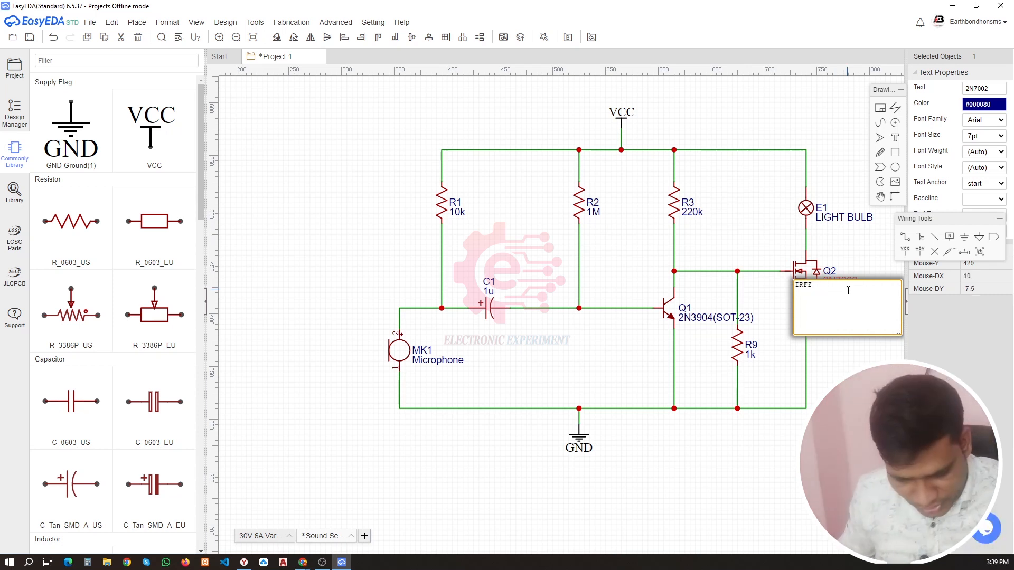
text(44N)
click(774, 217)
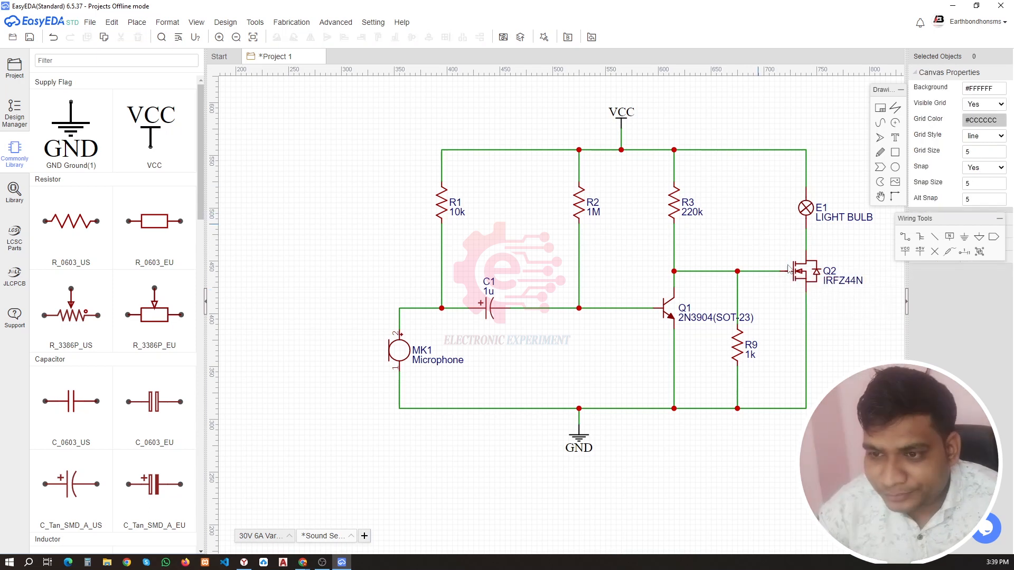
Set the value of resistor R9 to 75k
double_click(751, 359)
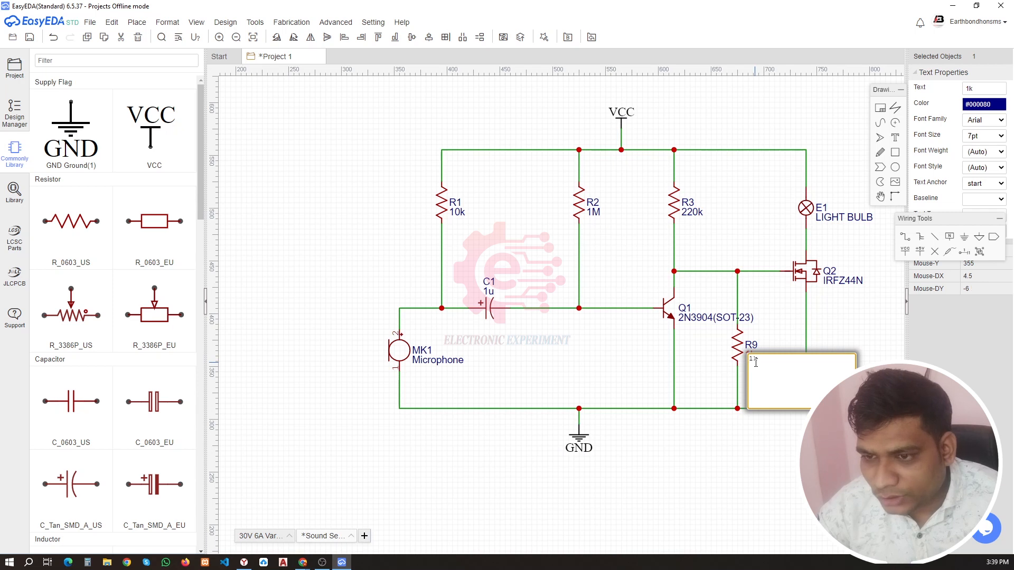
text(7.5)
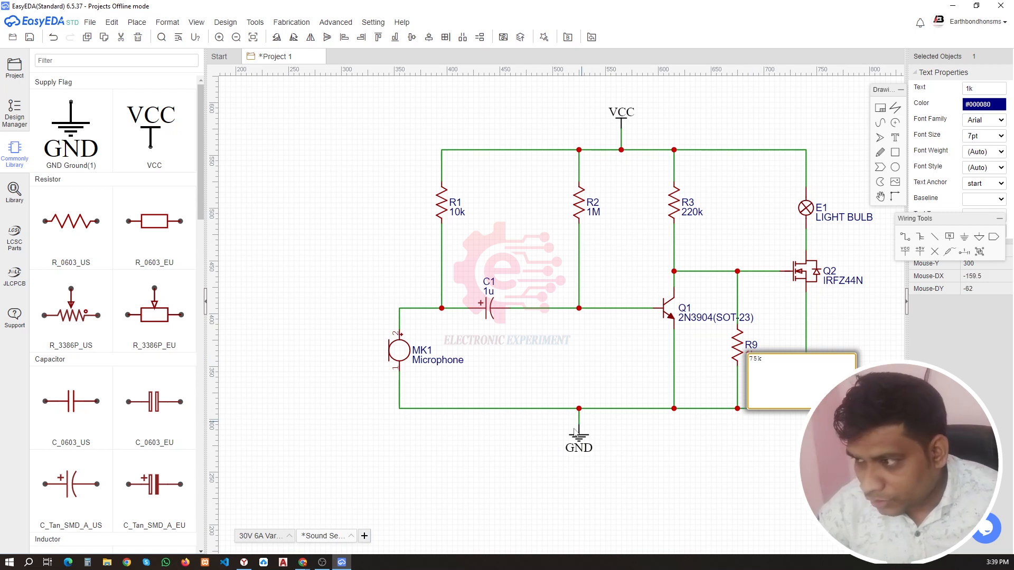
click(681, 473)
Change the part name of transistor Q1 to BC547
double_click(699, 319)
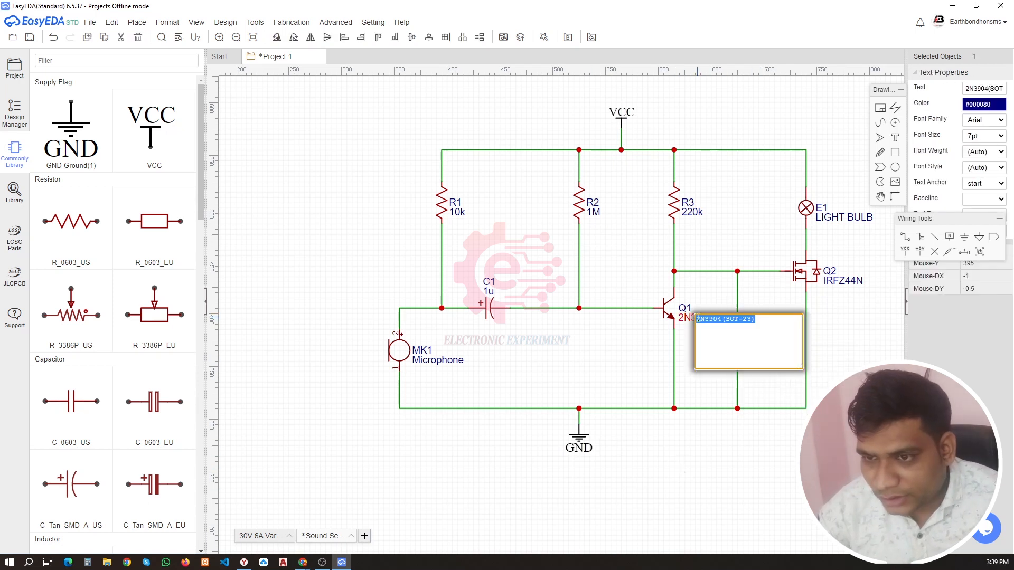
text(BC547)
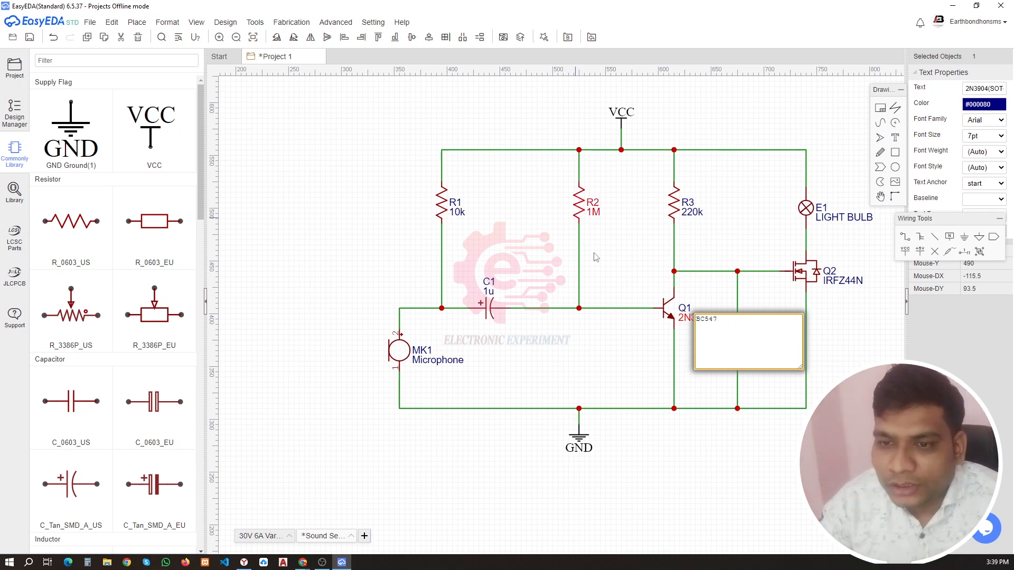
click(598, 336)
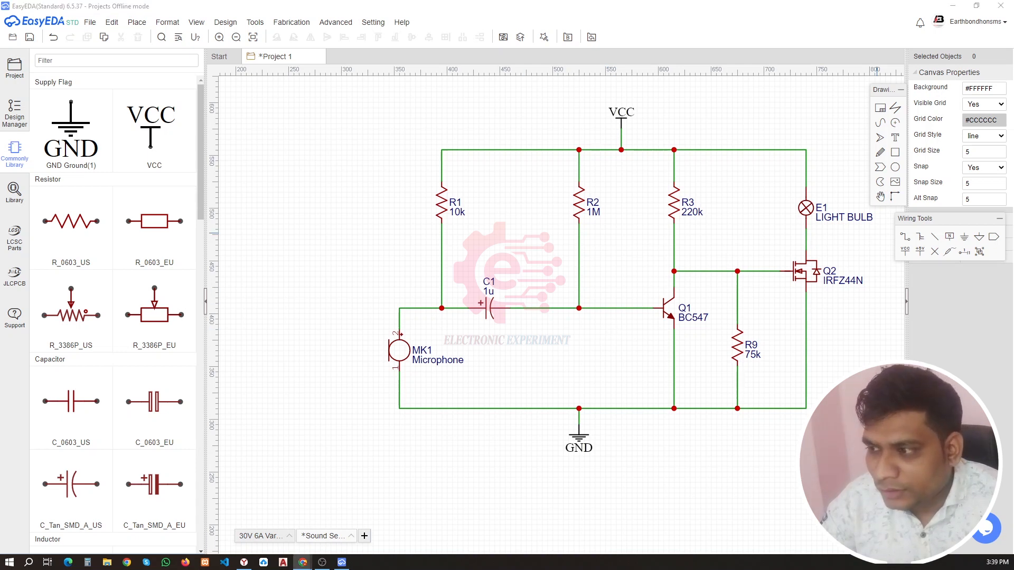
Set the value of capacitor C1 to 0.1u
double_click(492, 292)
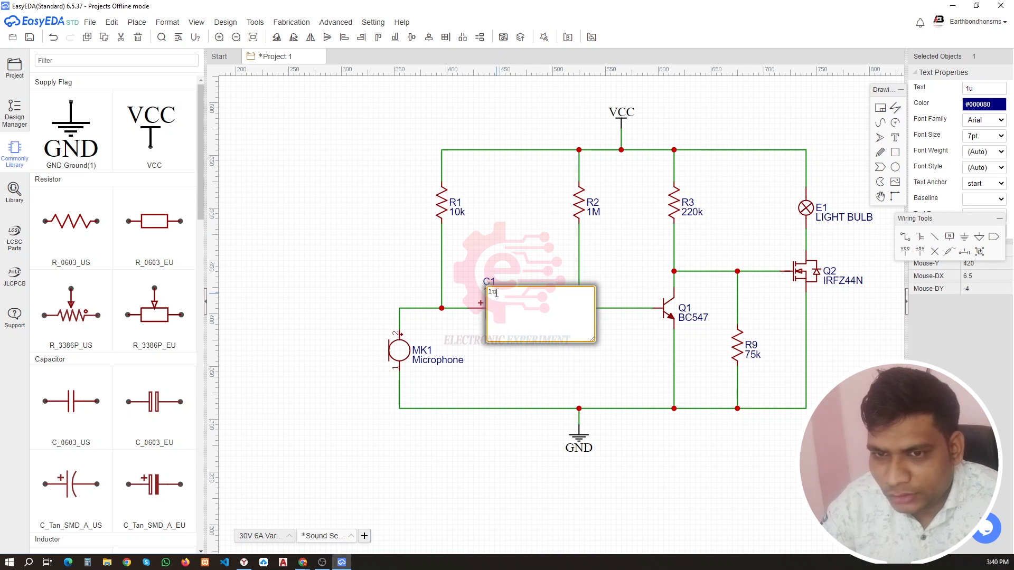
double_click(503, 296)
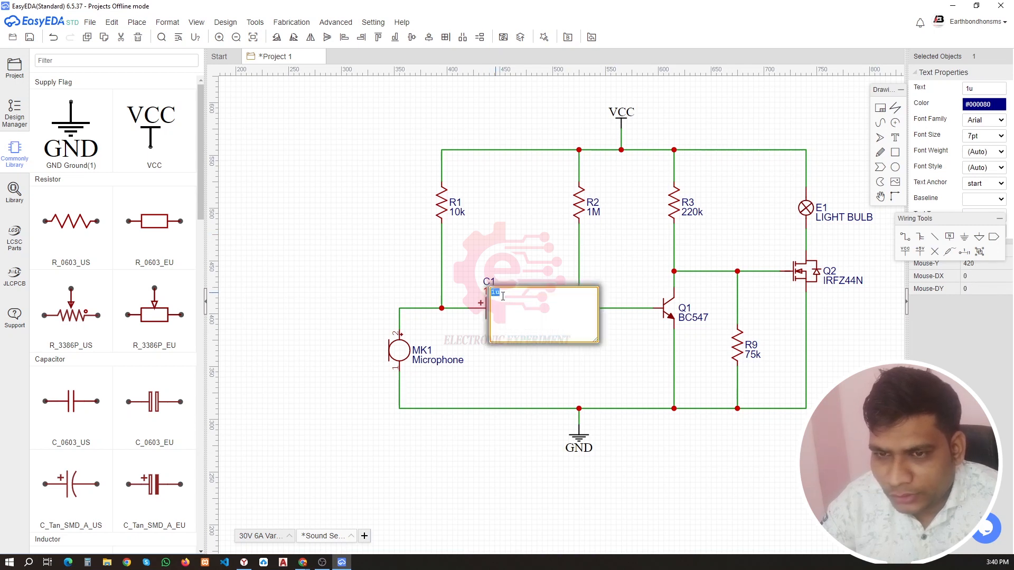
click(518, 300)
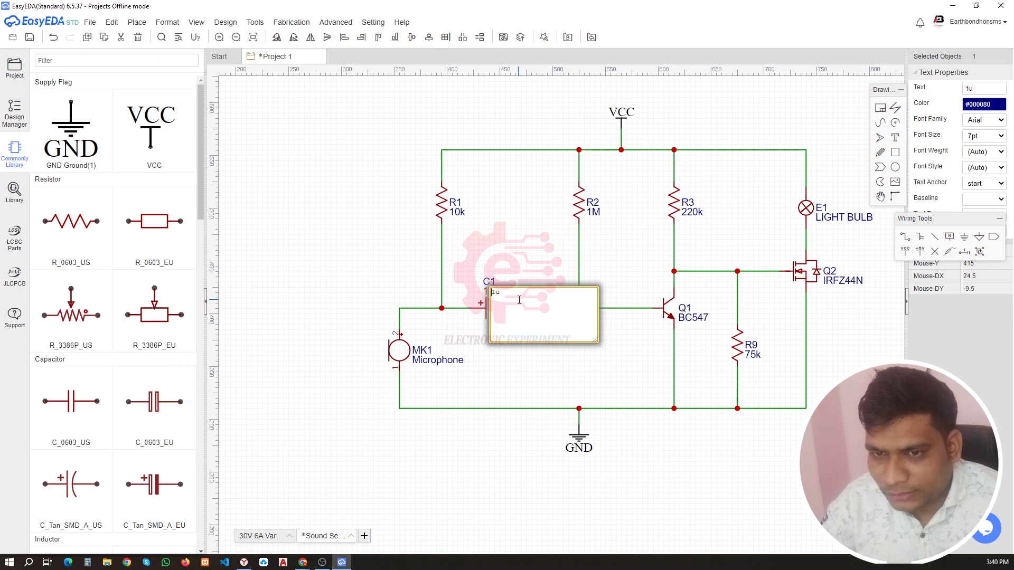
text(0.)
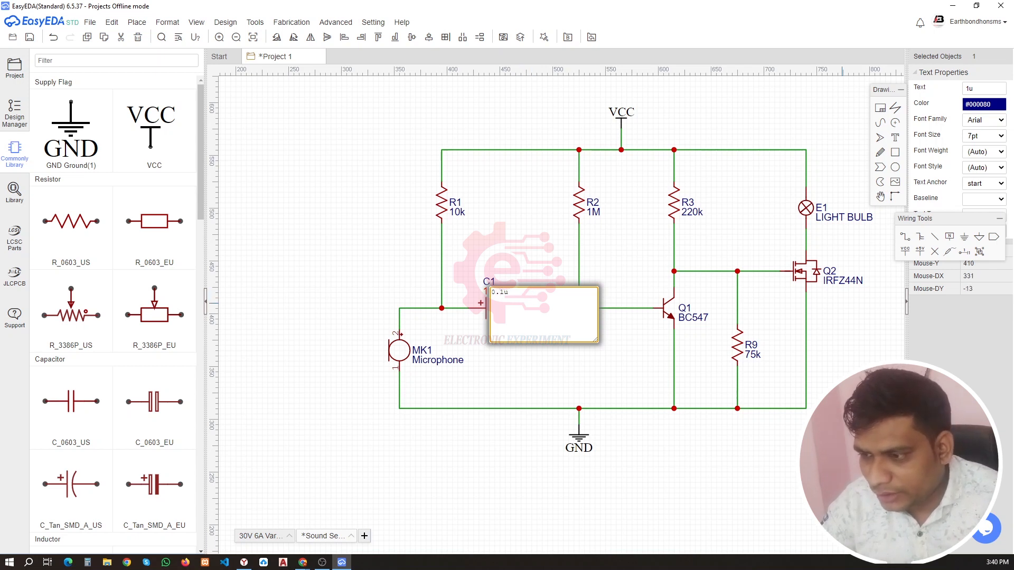
click(521, 349)
Shift capacitor C1 slightly along its wire toward R2, roughly midway between the R1 and R2 junctions
scroll(521, 332, down, 2)
scroll(604, 319, up, 2)
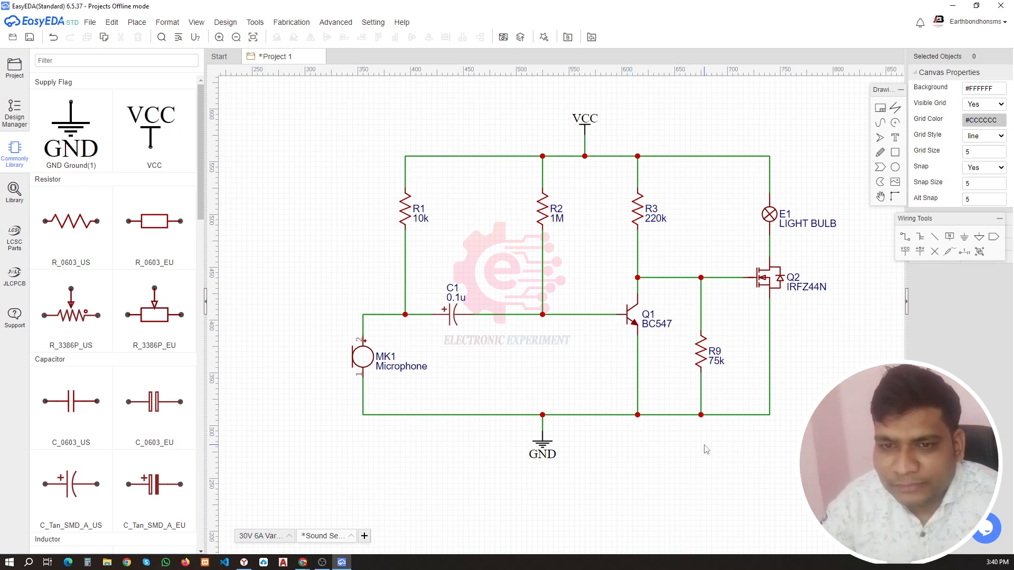
drag(452, 317, 467, 318)
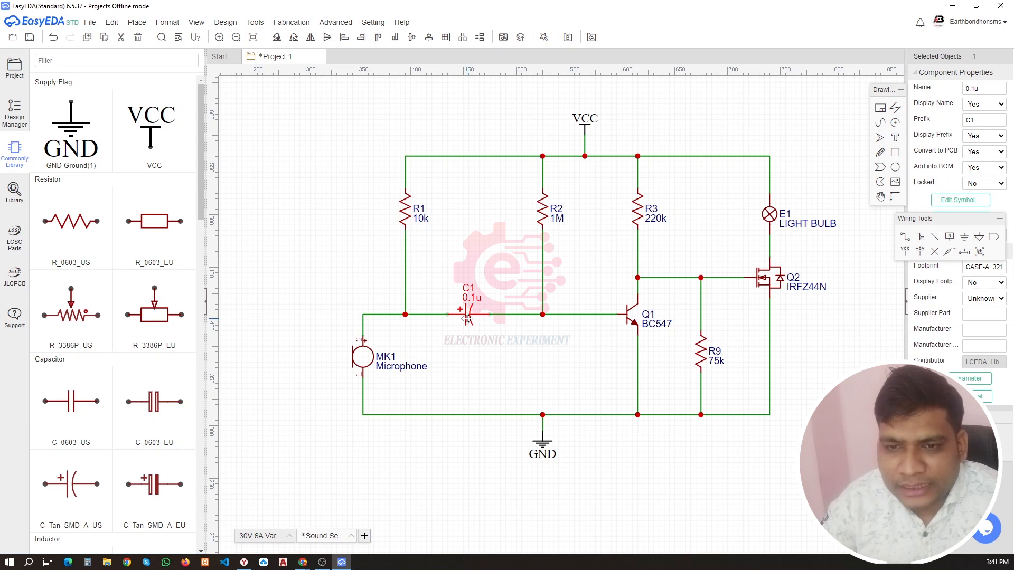
click(505, 355)
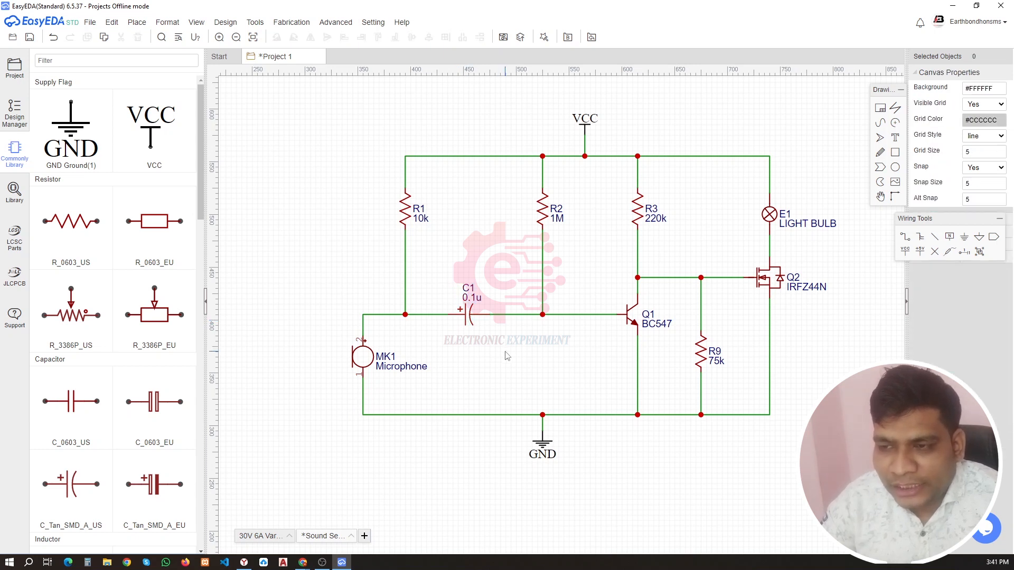